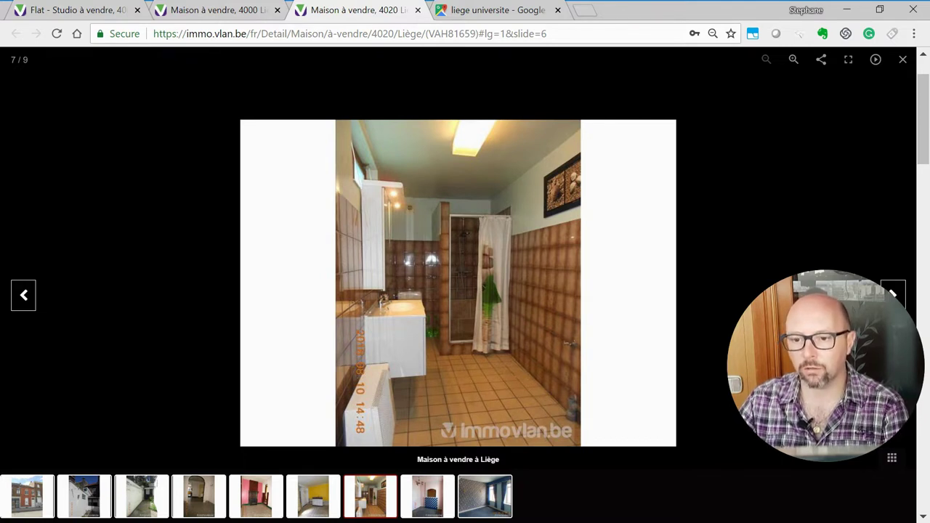
- View the remaining photos of the 4020 Liège house and close the photo gallery
key(Right)
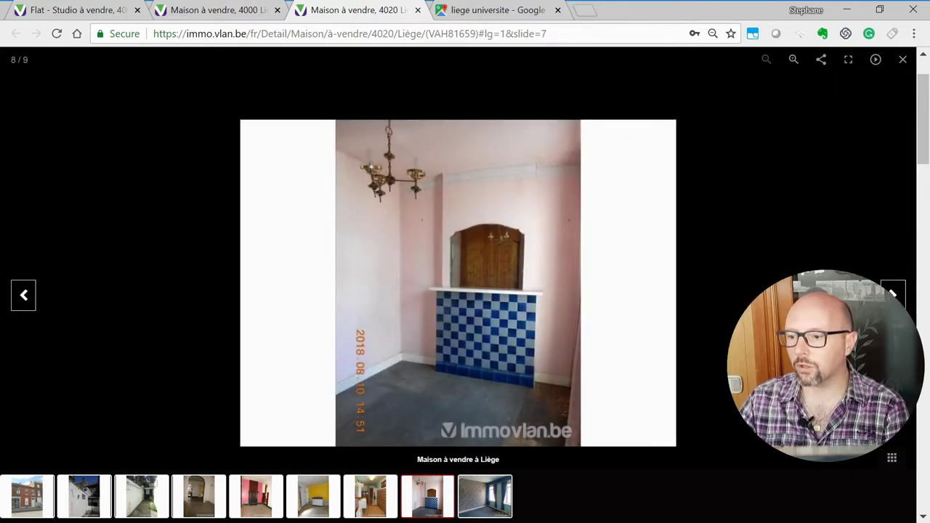
key(Right)
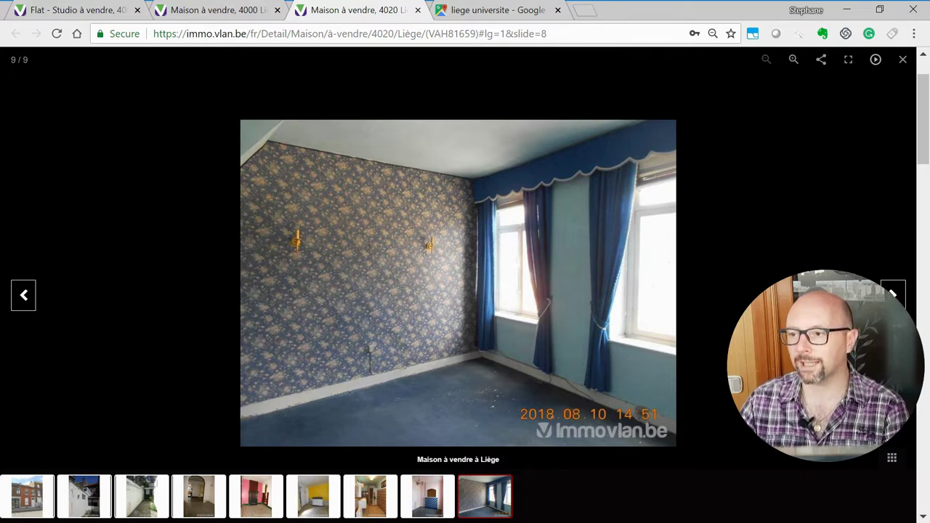
click(902, 59)
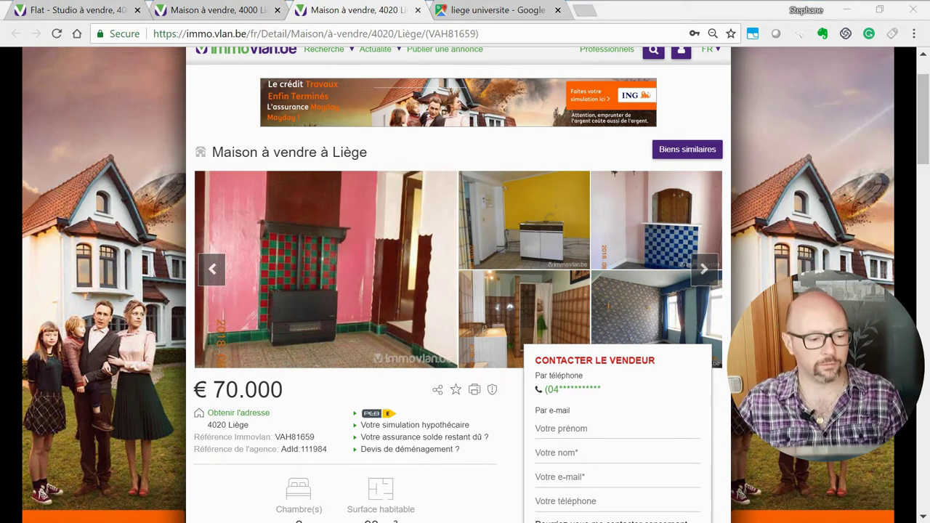
- Switch to the Excel calculator and check the cadastral income and the monthly Gestion charge on the Estimations sheet, returning to the Belgique sheet
key(alt+Tab)
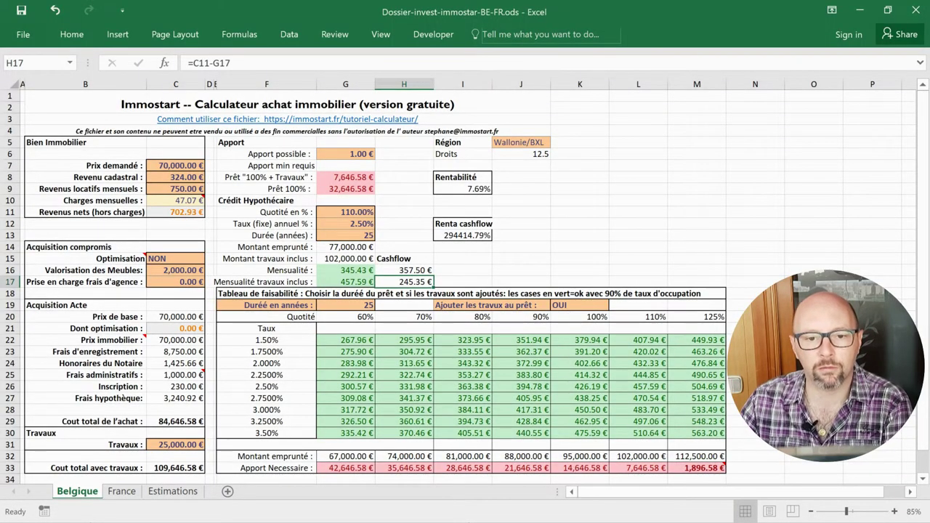
click(175, 176)
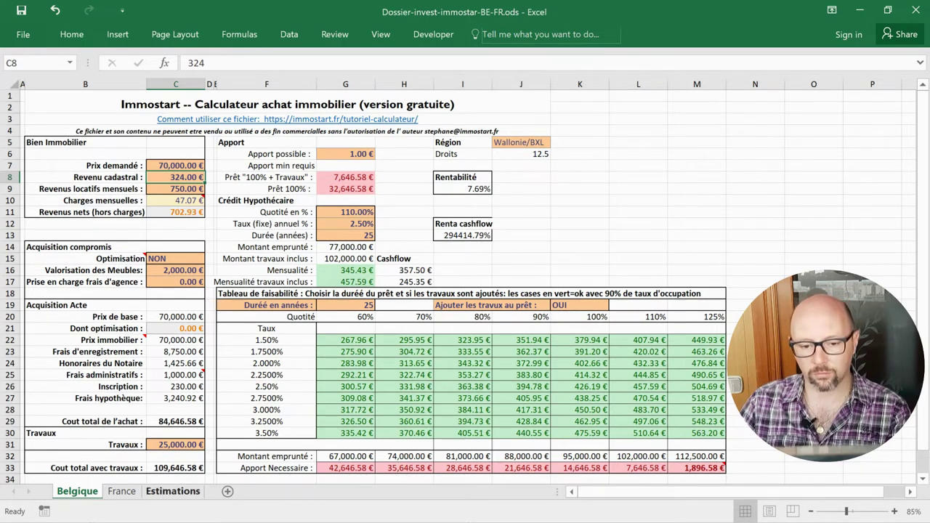
click(173, 492)
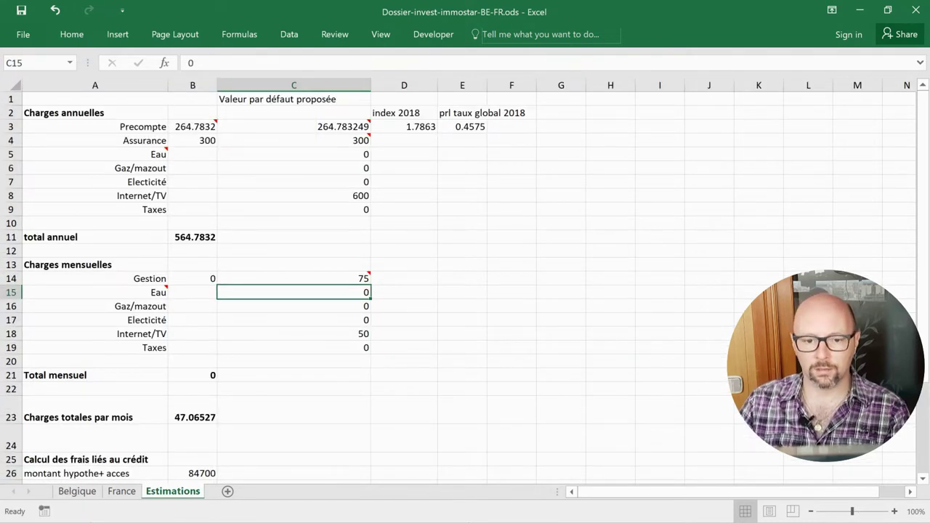
click(192, 278)
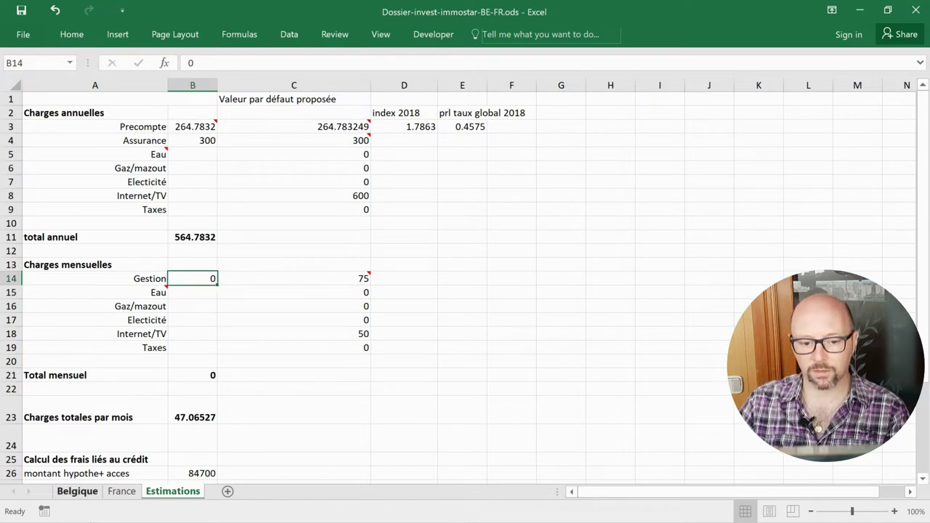
click(77, 492)
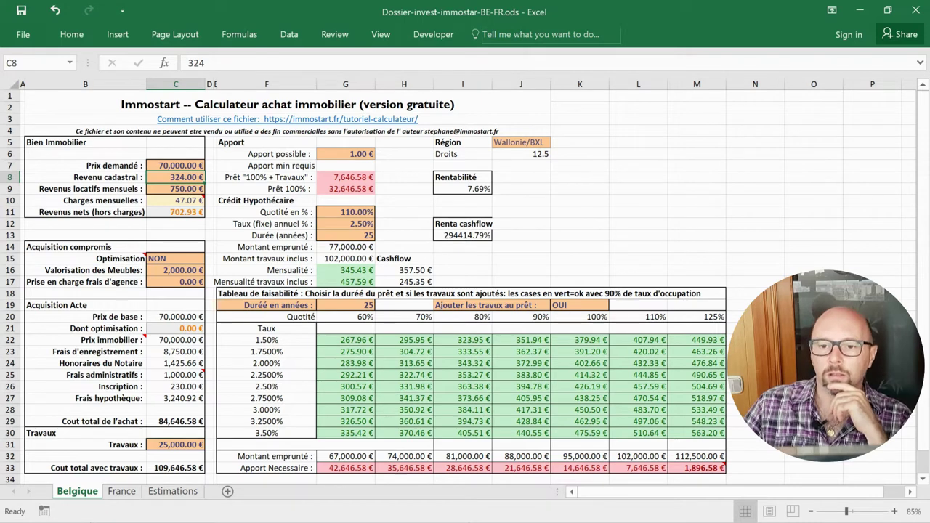
- Set the mortgage's Quotité to 125% and check the Travaux amount
click(345, 211)
text(125)
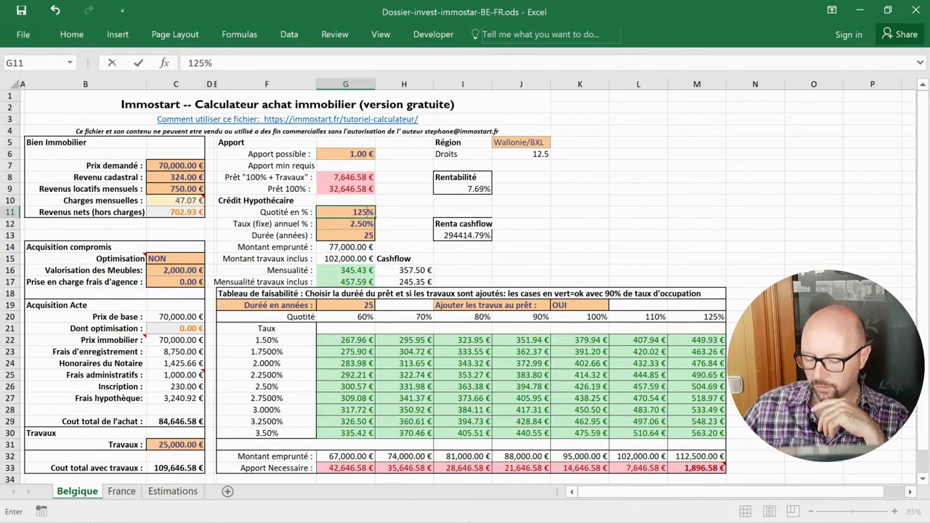
key(Return)
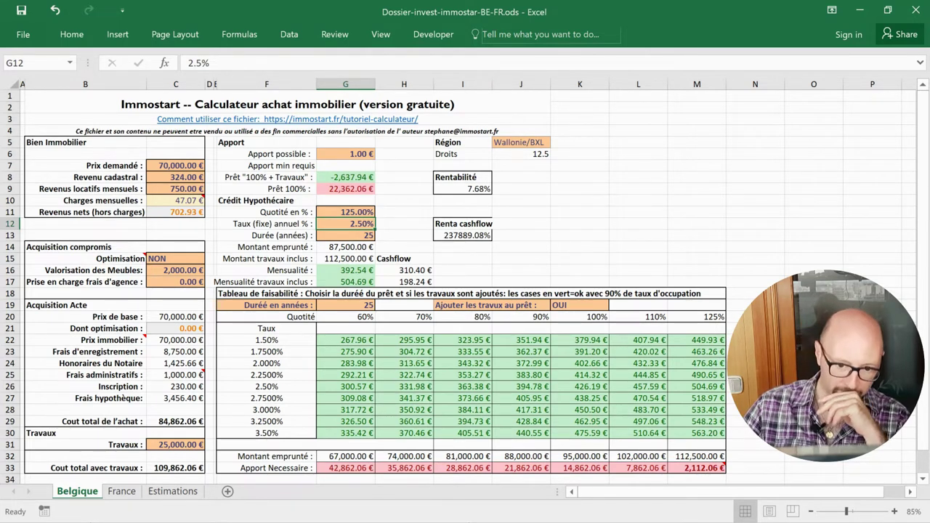
click(176, 445)
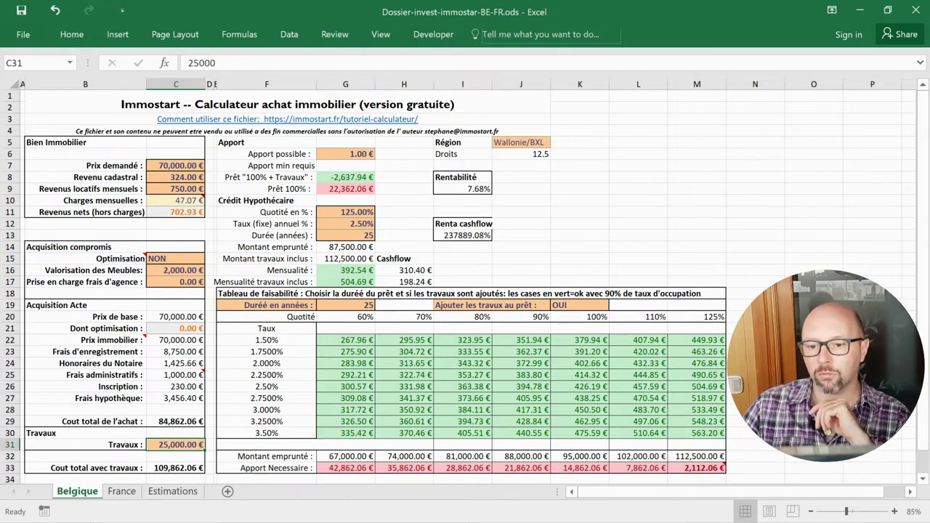
- Set both the feasibility table's duration and the mortgage duration to 20 years
click(345, 305)
click(380, 306)
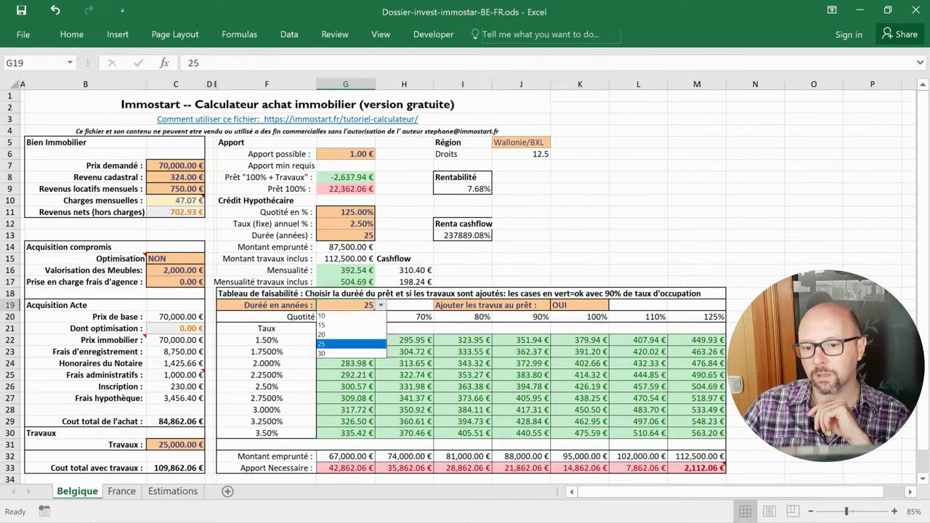
click(345, 334)
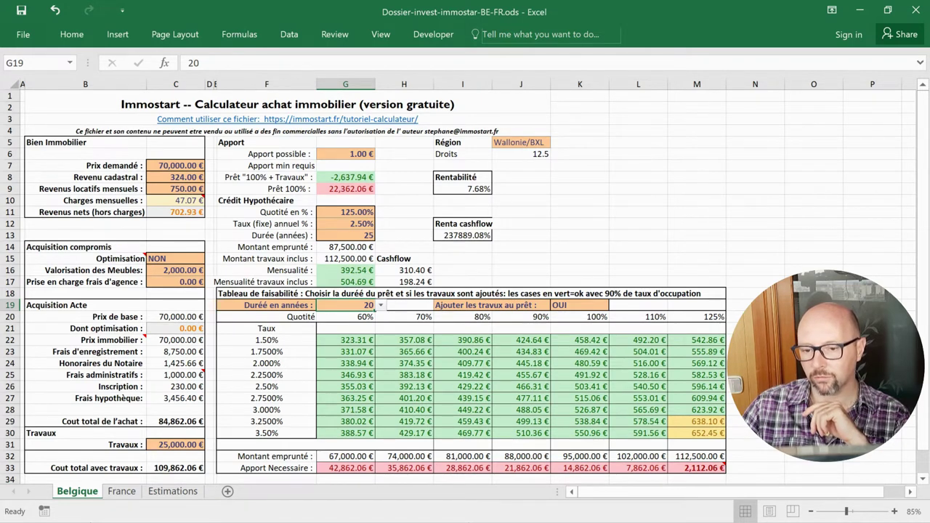
click(345, 247)
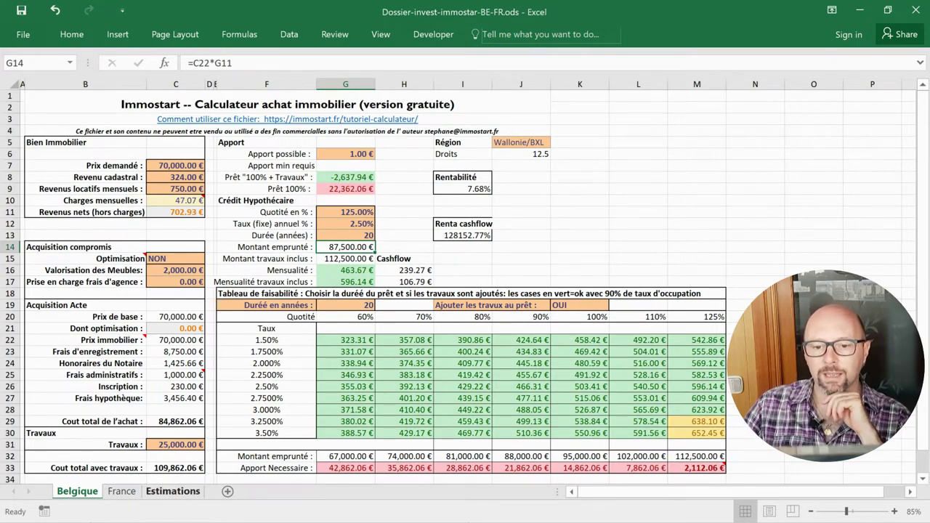
- Set the monthly Gestion charge to 75 on the Estimations sheet and return to the Belgique sheet
click(173, 491)
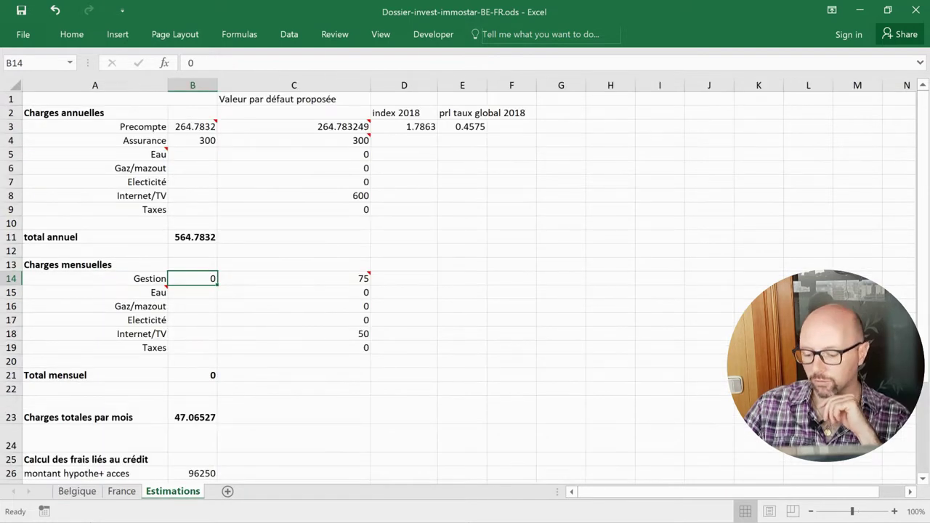
text(75)
key(Tab)
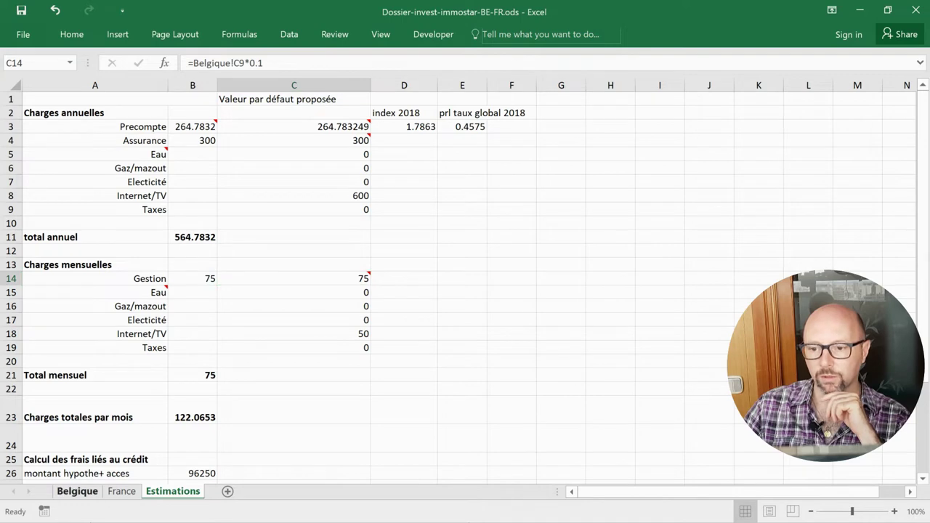
click(77, 491)
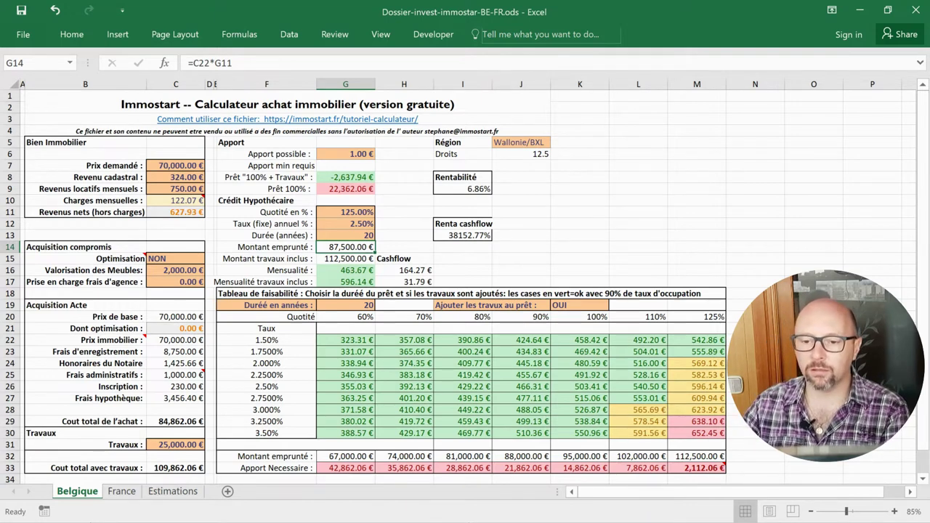
- Change the feasibility table's duration to 25 years, and finally to 30 years
click(346, 305)
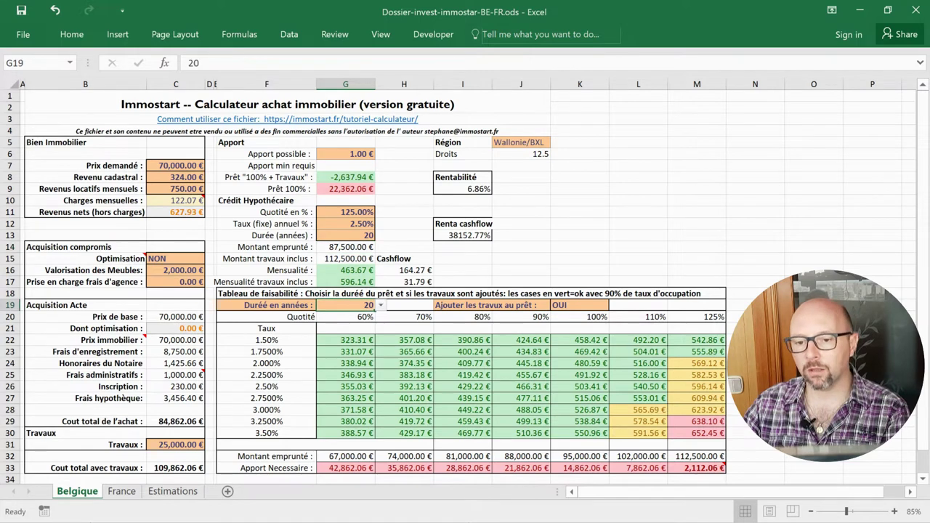
key(alt+Down)
key(Down)
key(Return)
key(alt+Down)
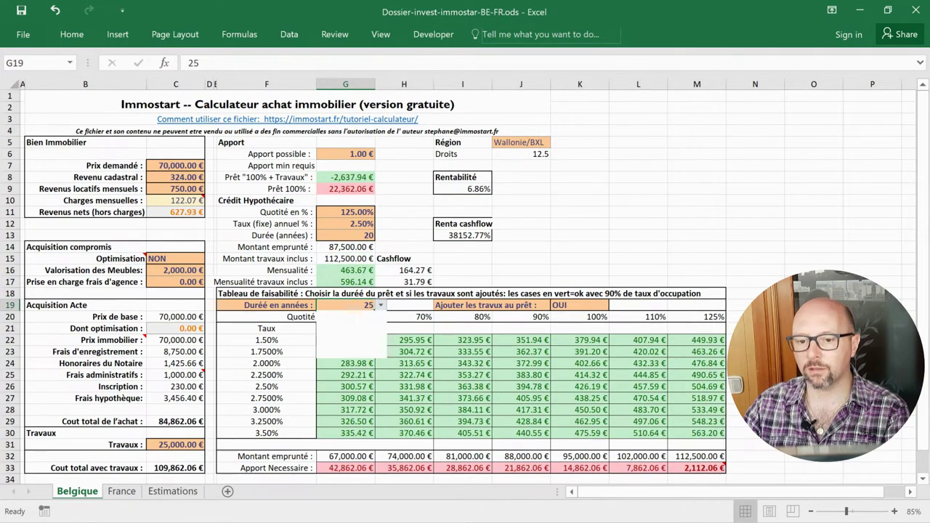
key(Down)
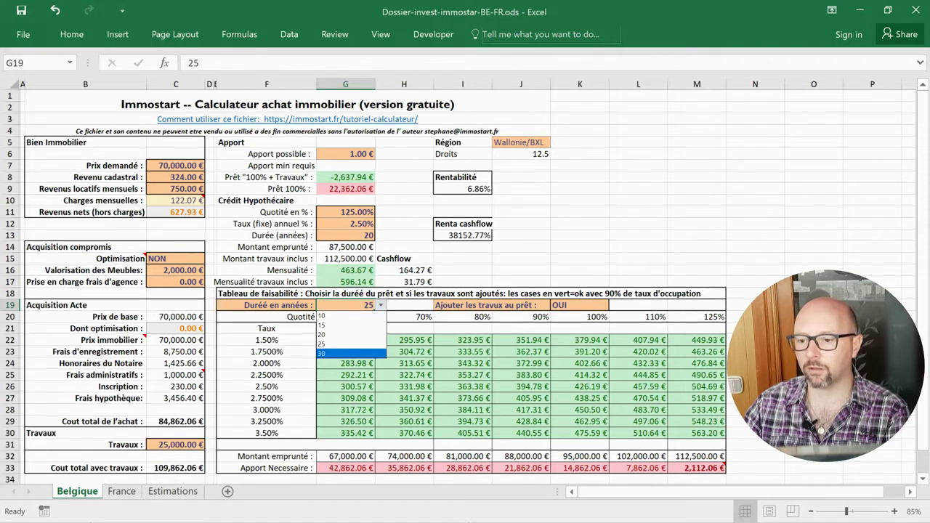
key(Return)
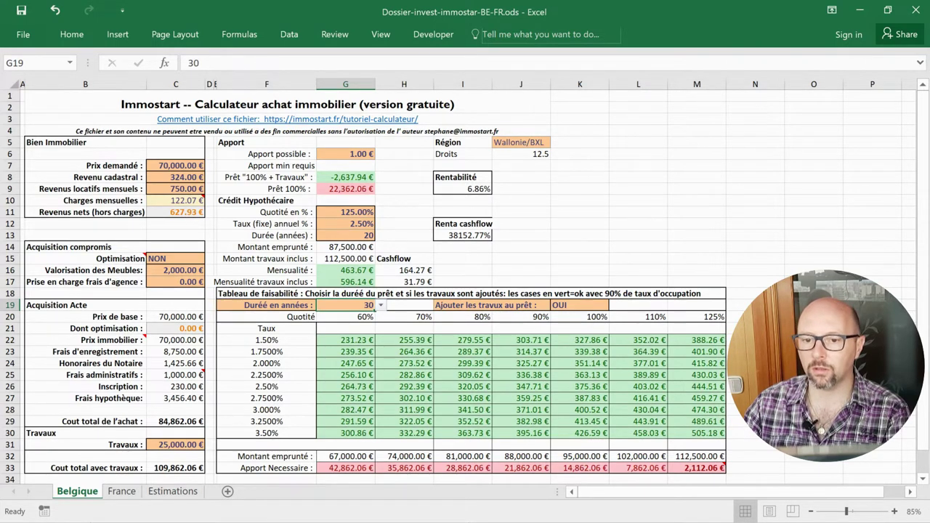
- Set the mortgage duration to 30 years and check the cashflow with renovation included
click(345, 236)
text(30)
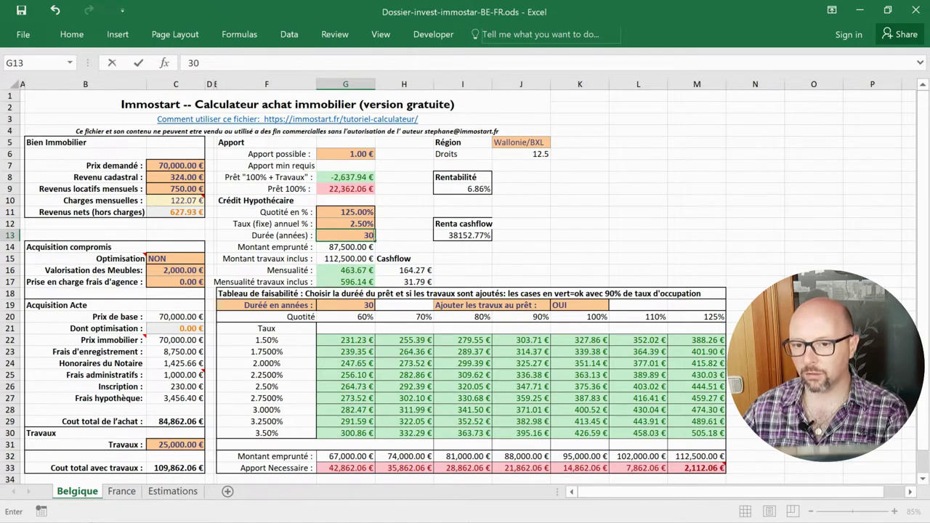
key(ctrl+Return)
key(Down)
click(345, 212)
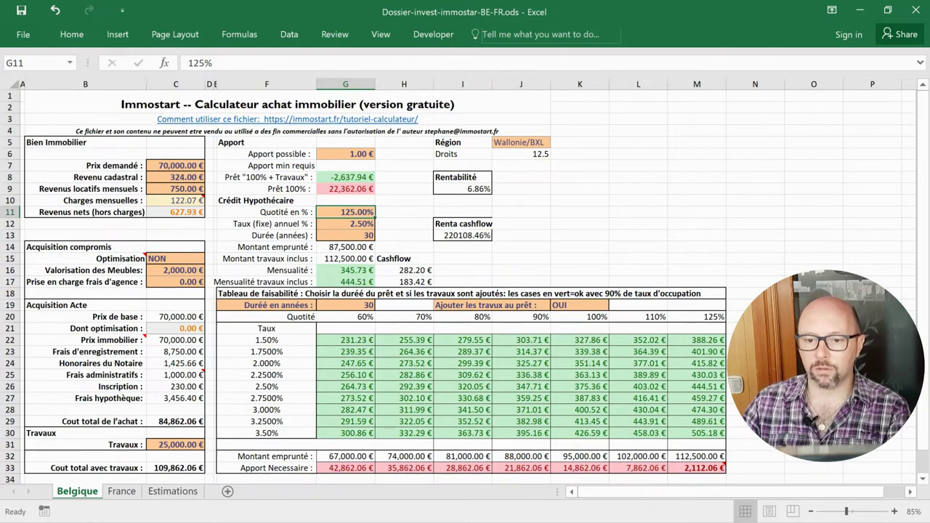
click(404, 282)
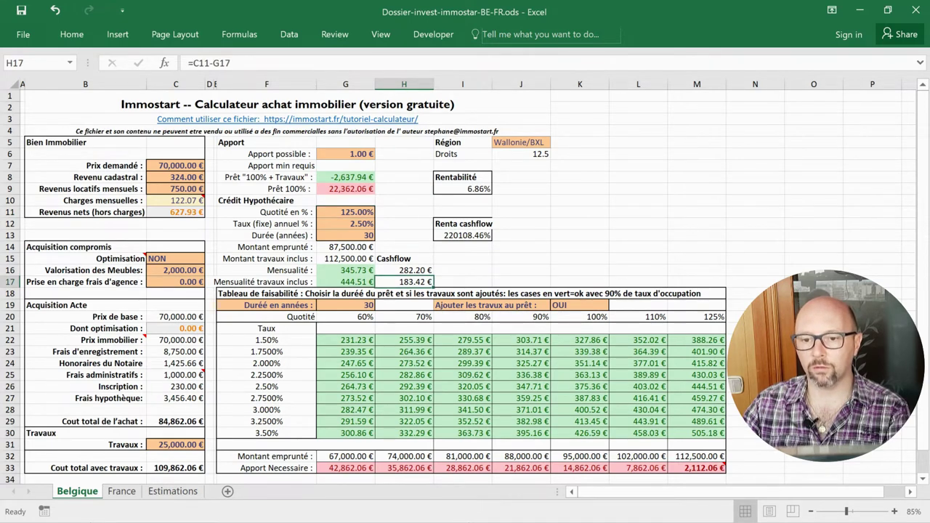
- Set the mortgage duration to 25 years
click(345, 235)
text(25)
key(Return)
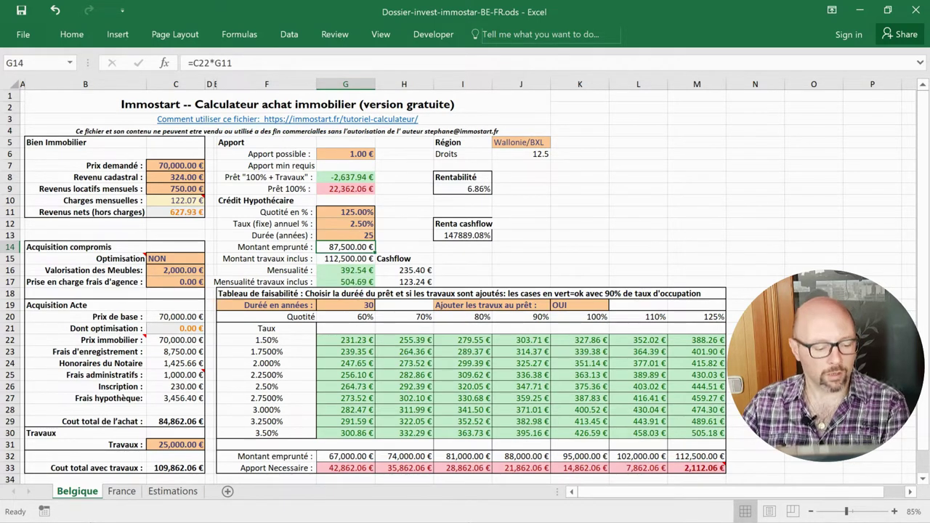
- Switch to the browser and review the listing of the € 118.000 house in 4000 Liège
key(alt+Tab)
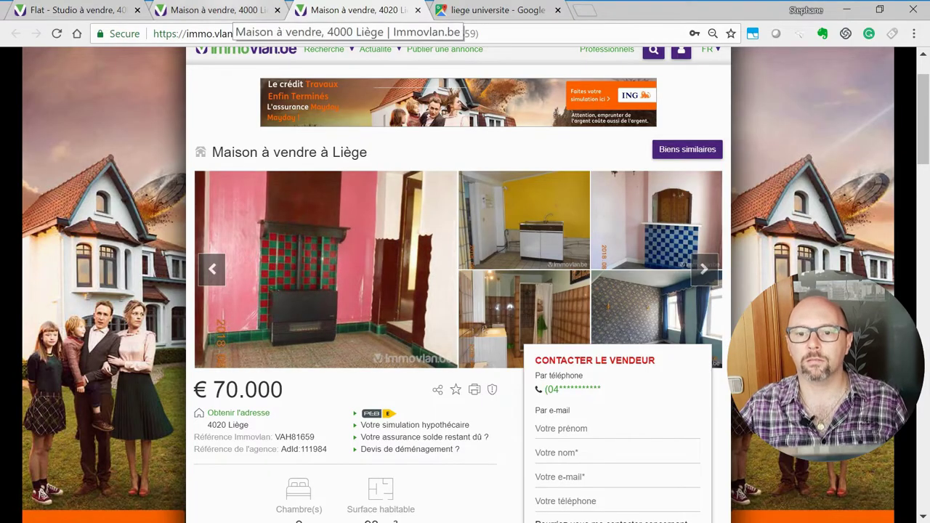
click(218, 10)
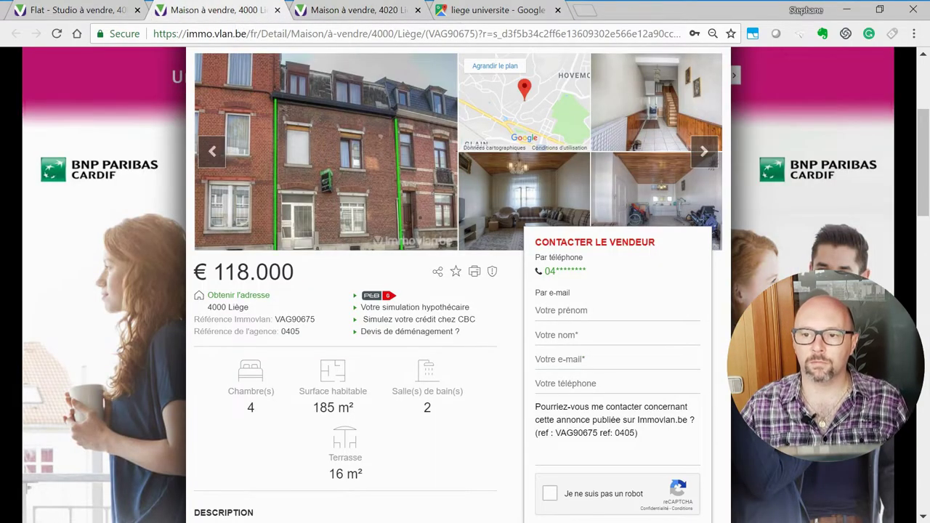
scroll(465, 284, up, 1)
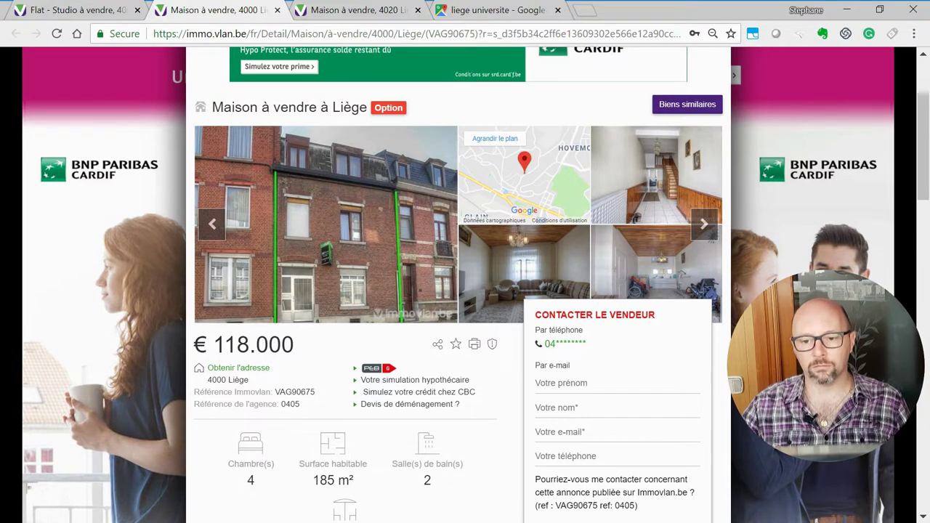
scroll(465, 291, down, 1)
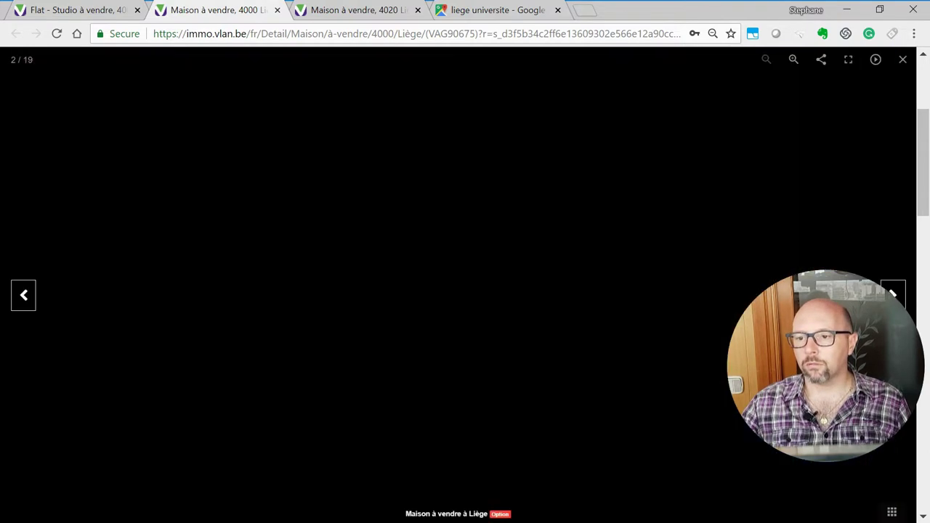
- Look through the 4000 Liège house's photo gallery from the interior rooms and terrace to the ground-floor plan
click(657, 102)
key(Right)
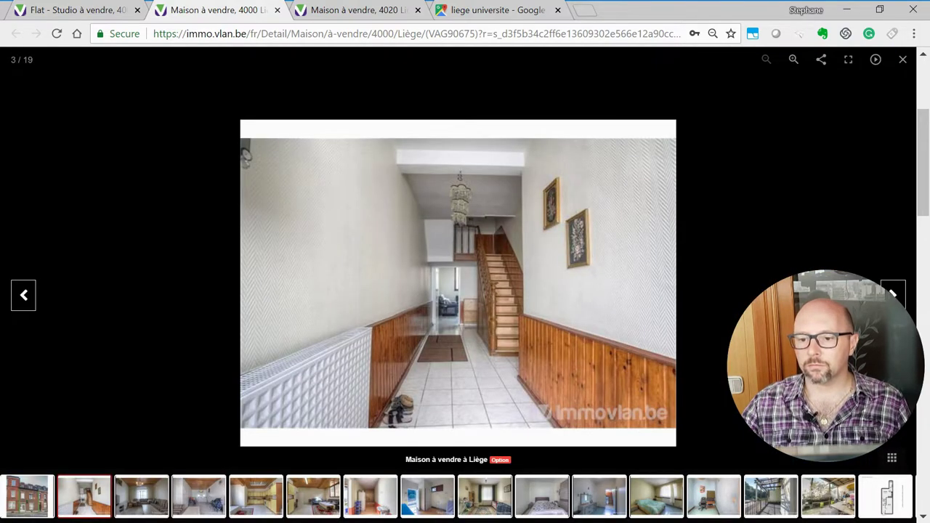
key(Right)
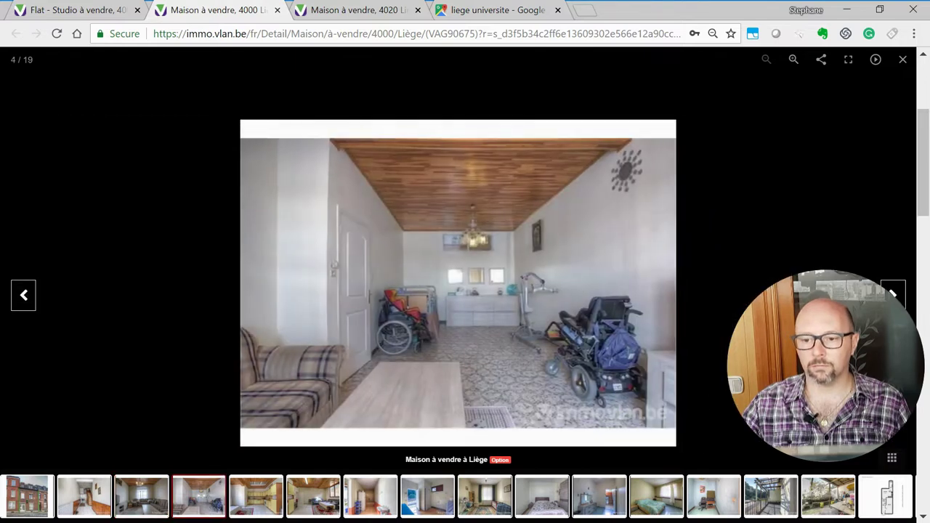
key(Right)
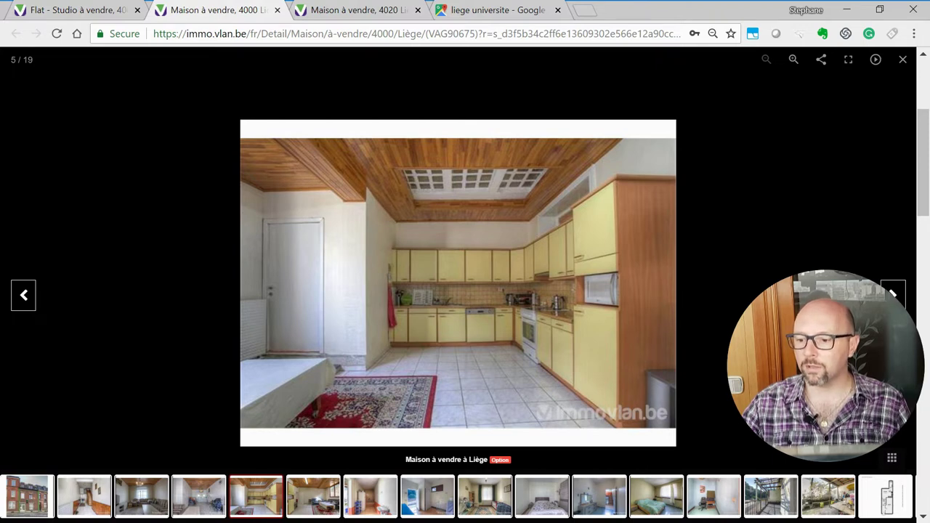
key(Right)
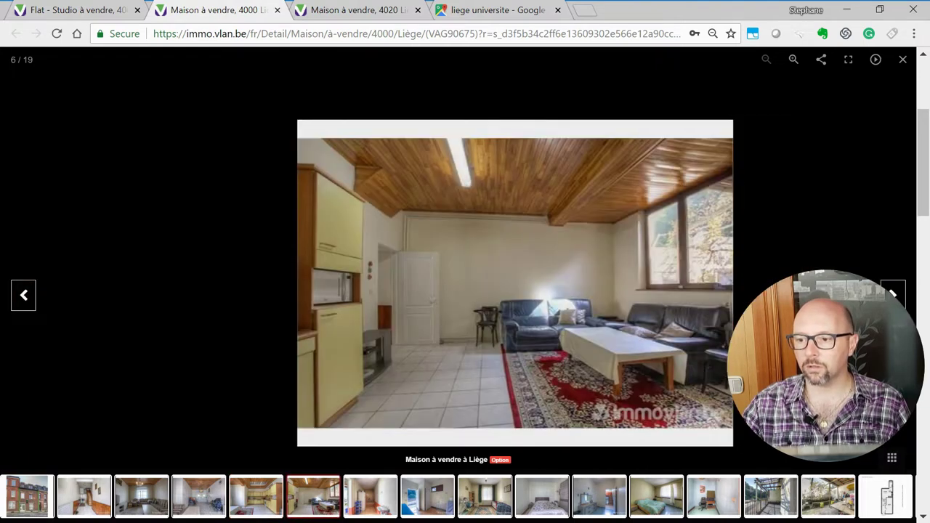
key(Right)
key(Right)
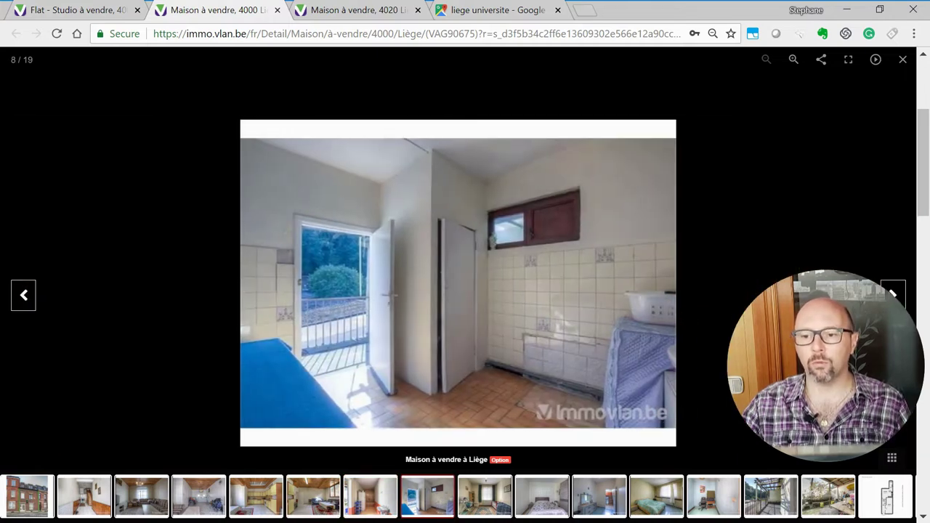
key(Right)
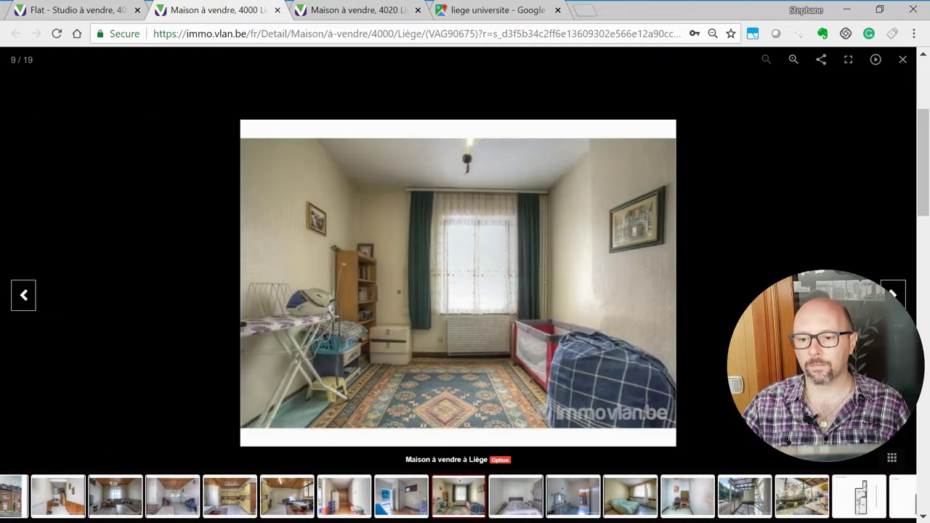
key(Right)
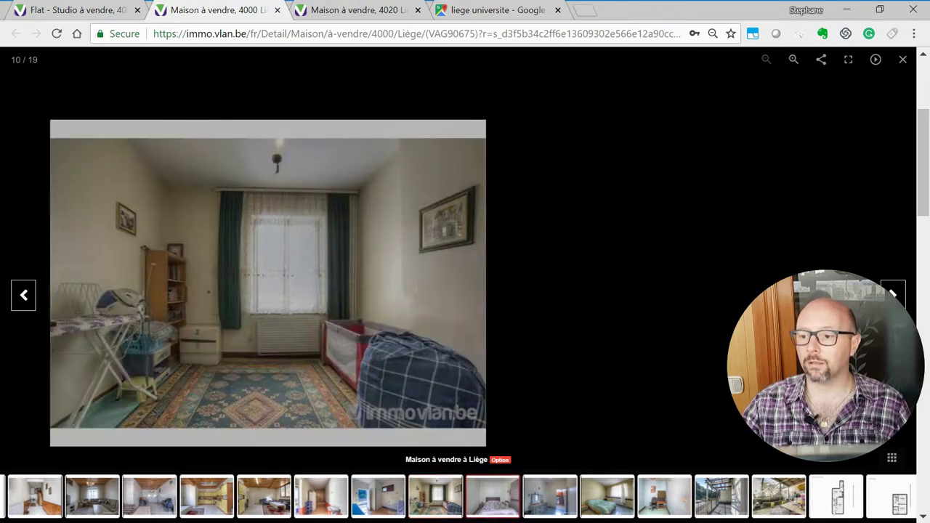
key(Right)
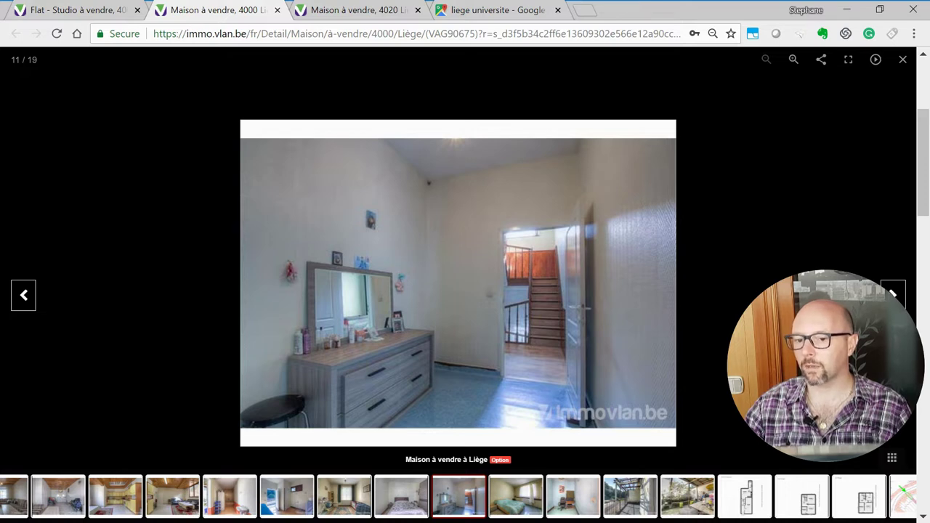
key(Right)
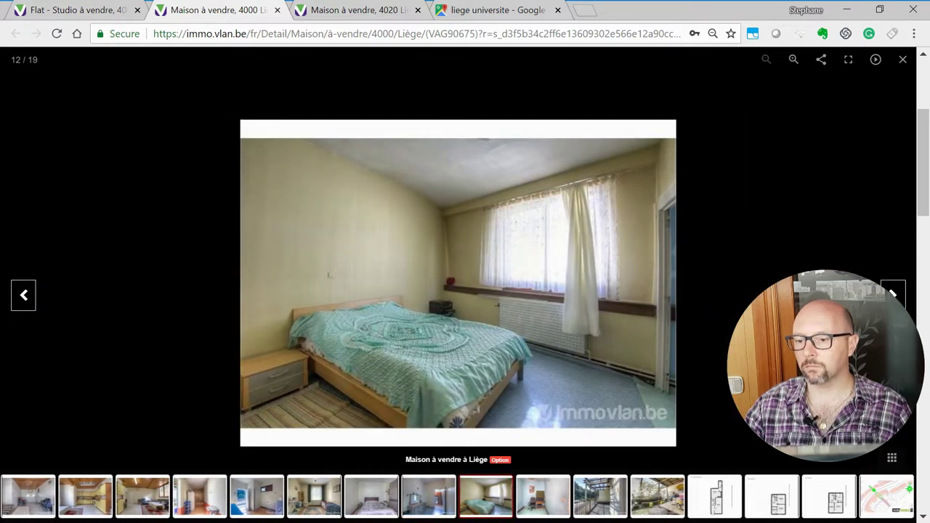
key(Right)
key(Right)
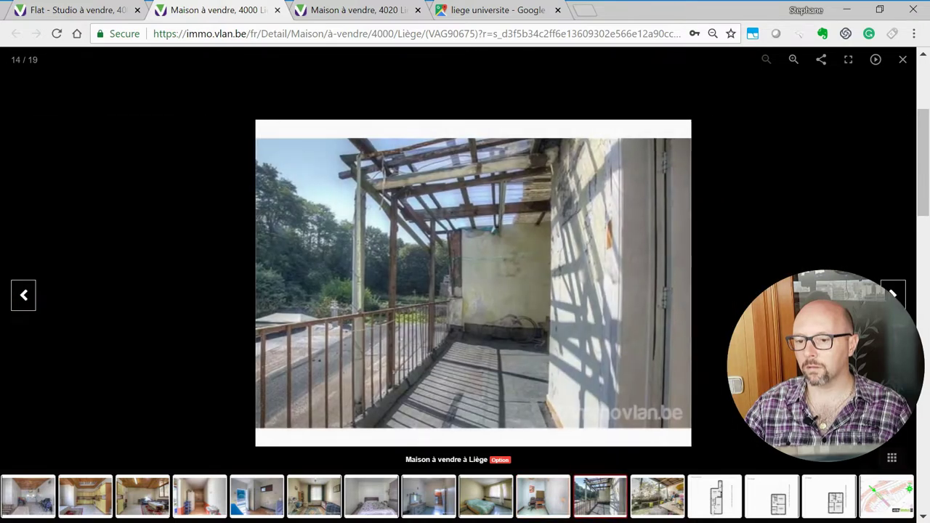
key(Right)
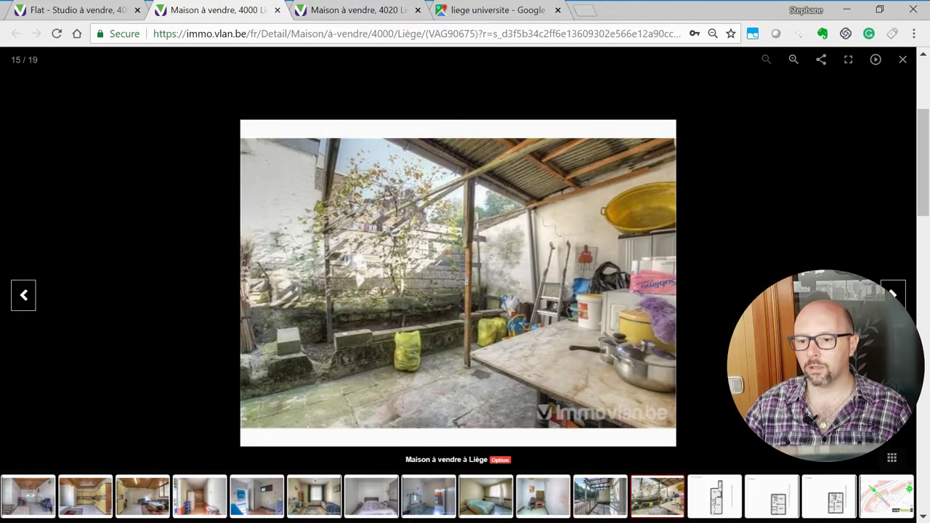
key(Right)
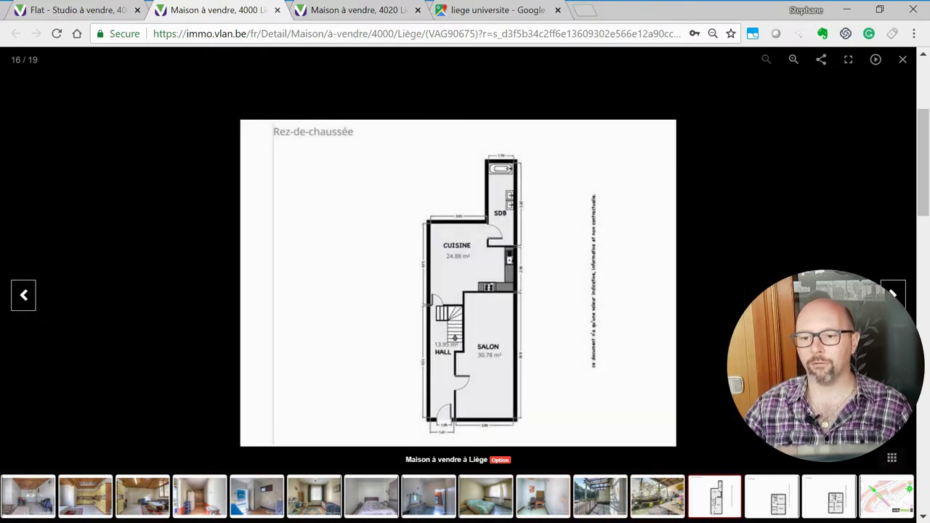
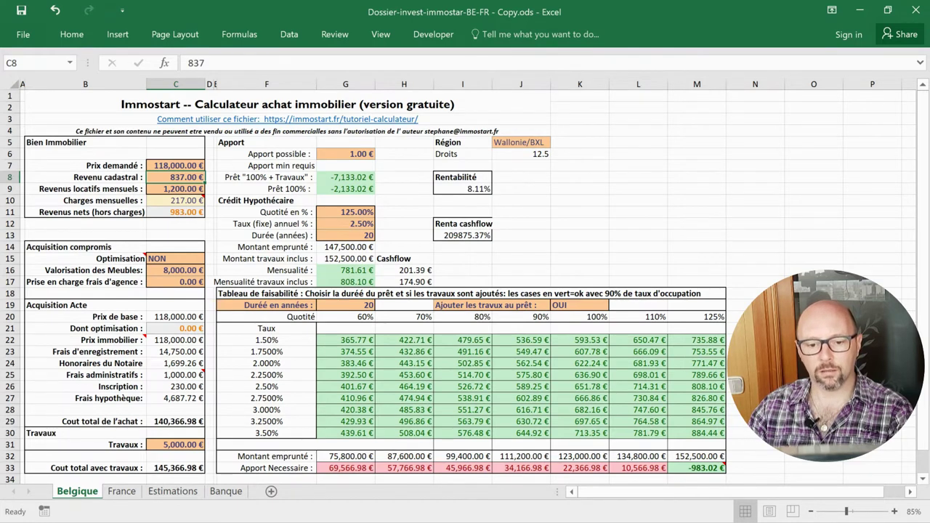
- Switch to Excel and check the renovation cost, the cashflow with renovation, and the monthly management charge in the Estimations sheet
click(175, 444)
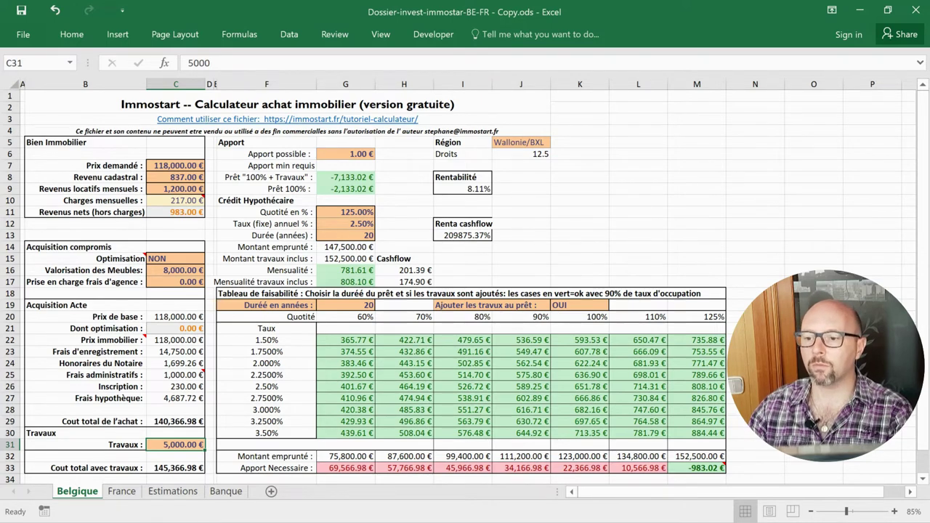
click(405, 282)
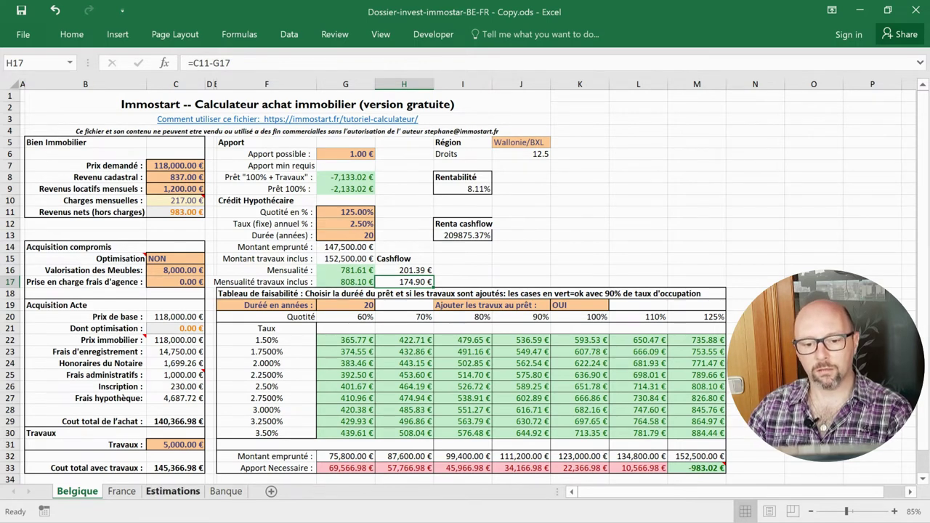
click(173, 491)
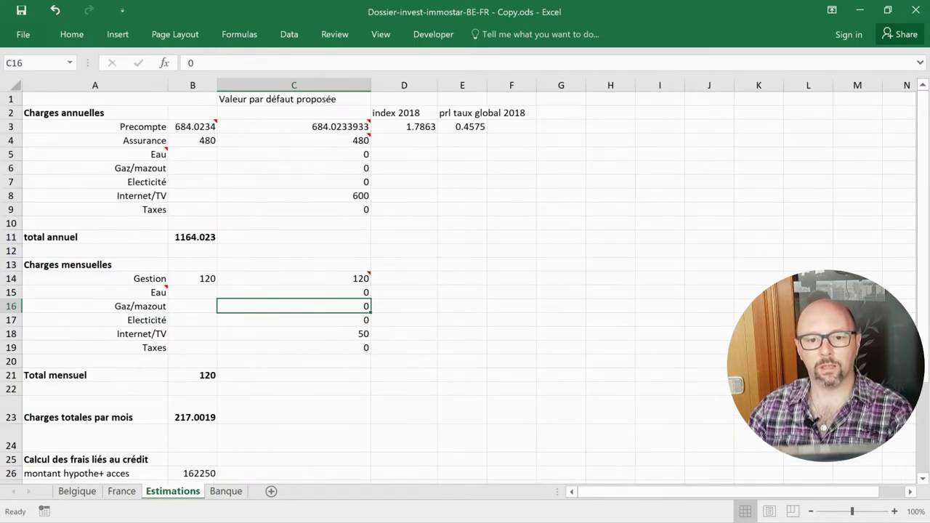
click(193, 278)
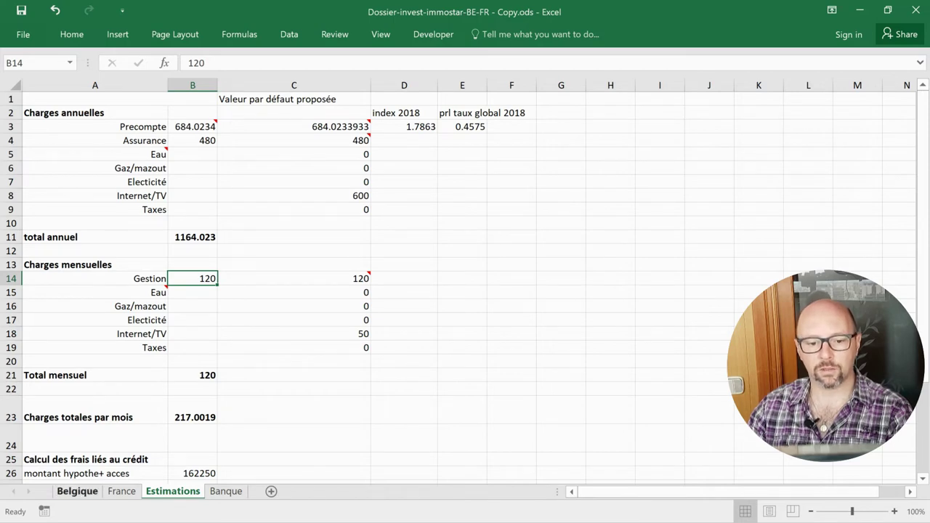
click(77, 491)
scroll(465, 291, down, 1)
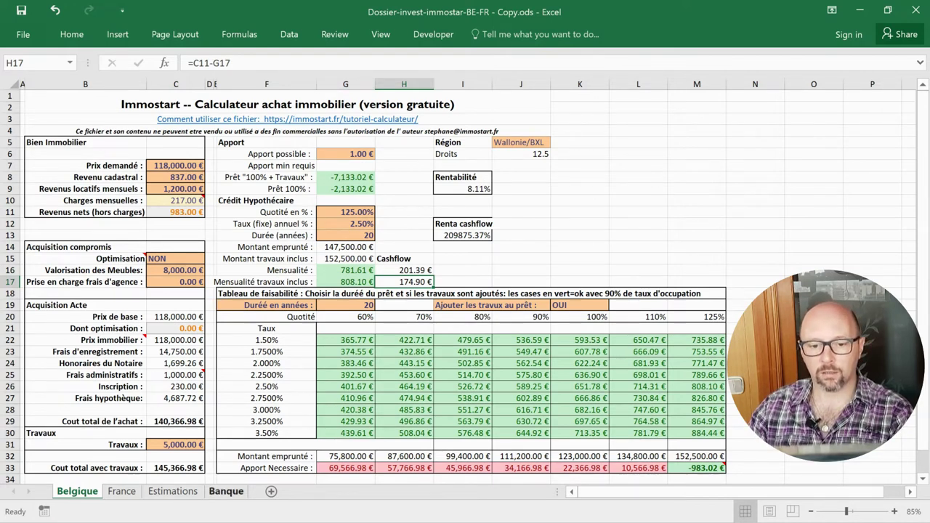
- Examine how the net rental income is calculated in the Banque sheet
click(226, 491)
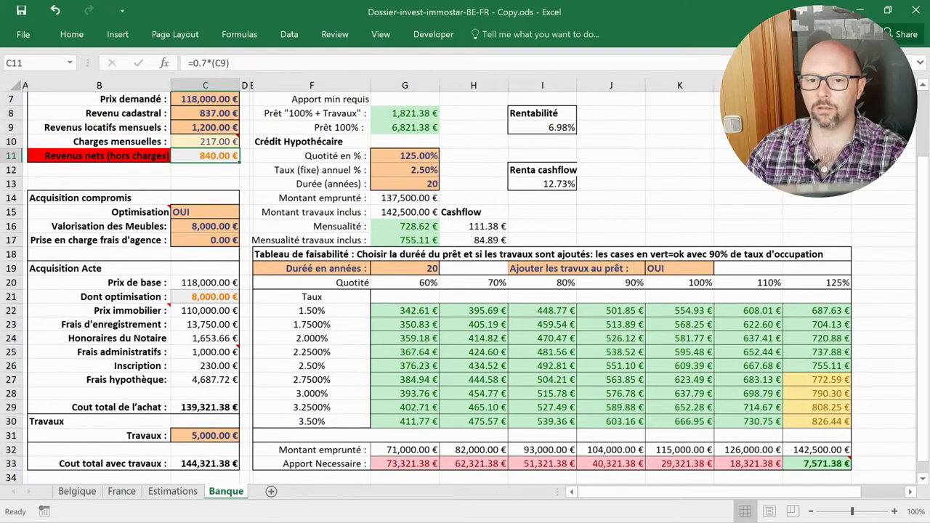
scroll(465, 284, up, 1)
click(100, 198)
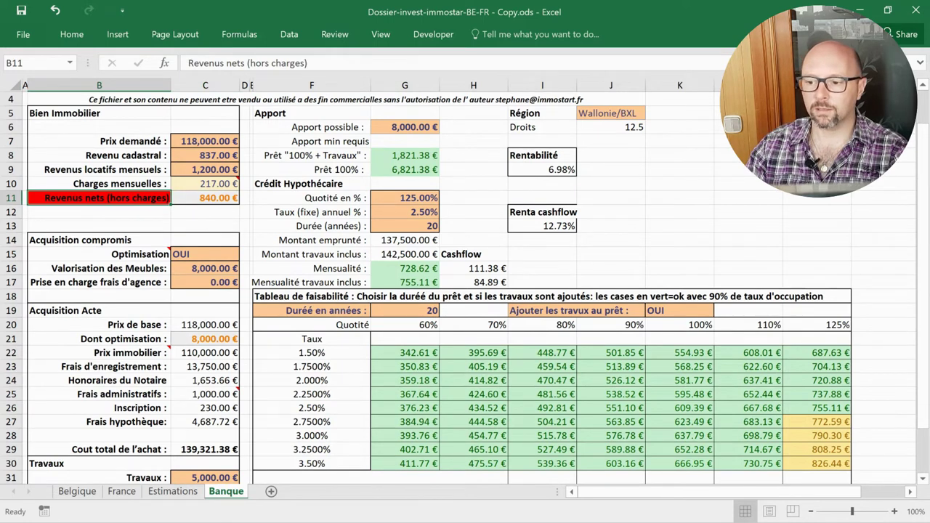
click(205, 198)
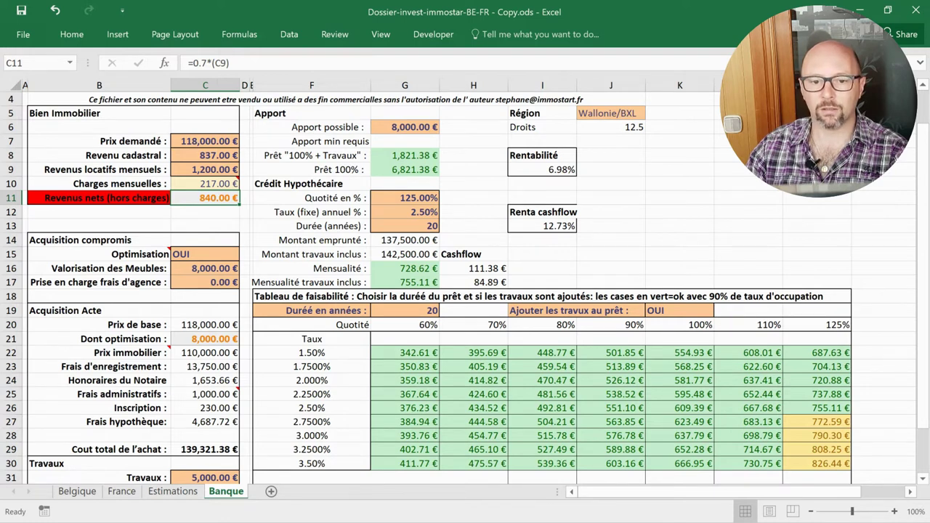
- Set Optimisation to NON in the Banque sheet and check the 2.50%, 125% monthly payment and the cashflow with renovation
click(205, 254)
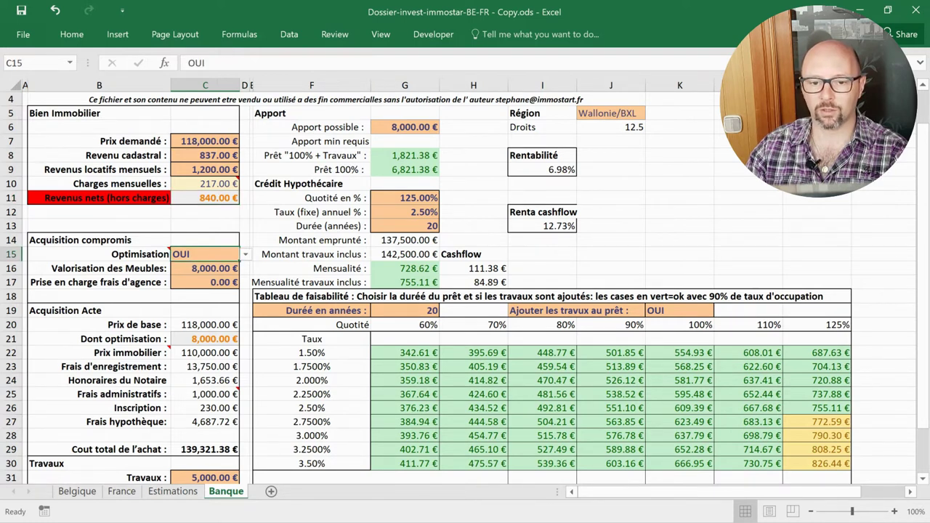
key(alt+Down)
key(Down)
key(Return)
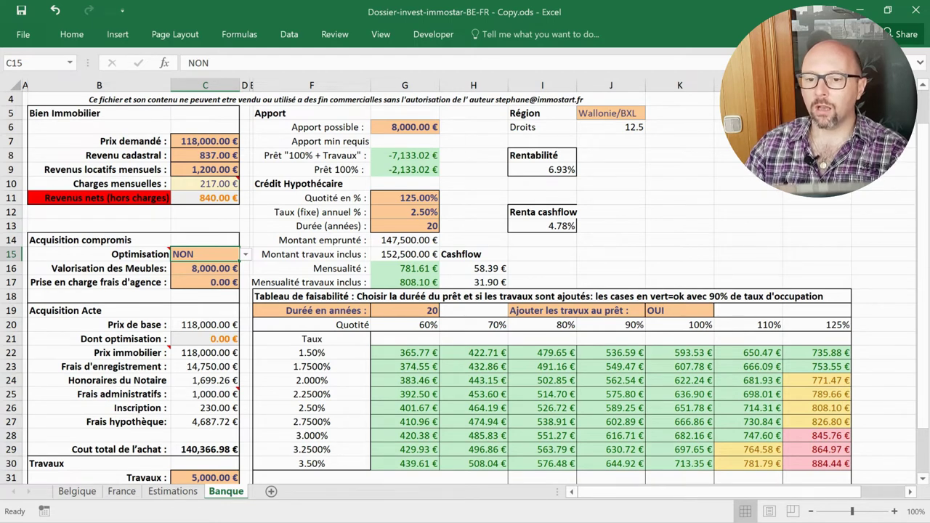
click(817, 408)
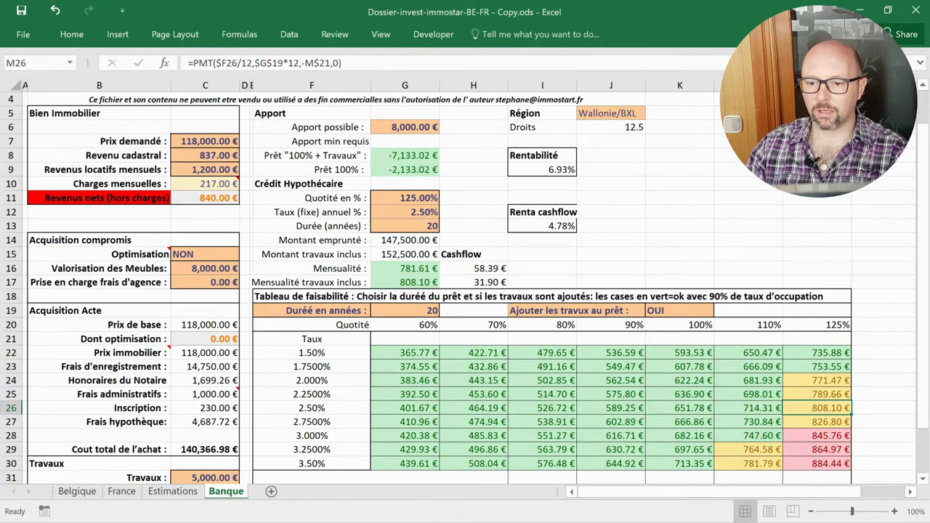
click(473, 282)
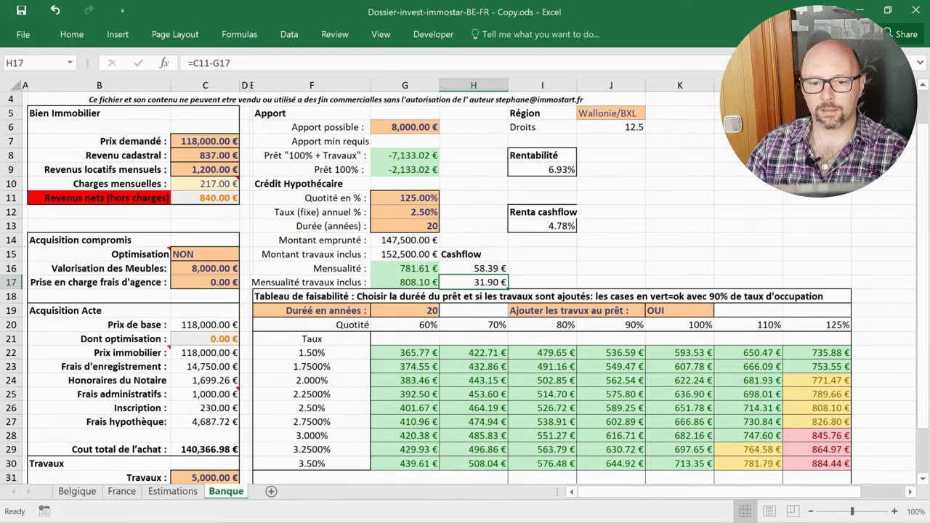
- Set Optimisation to OUI in the Banque sheet
click(206, 254)
key(alt+Down)
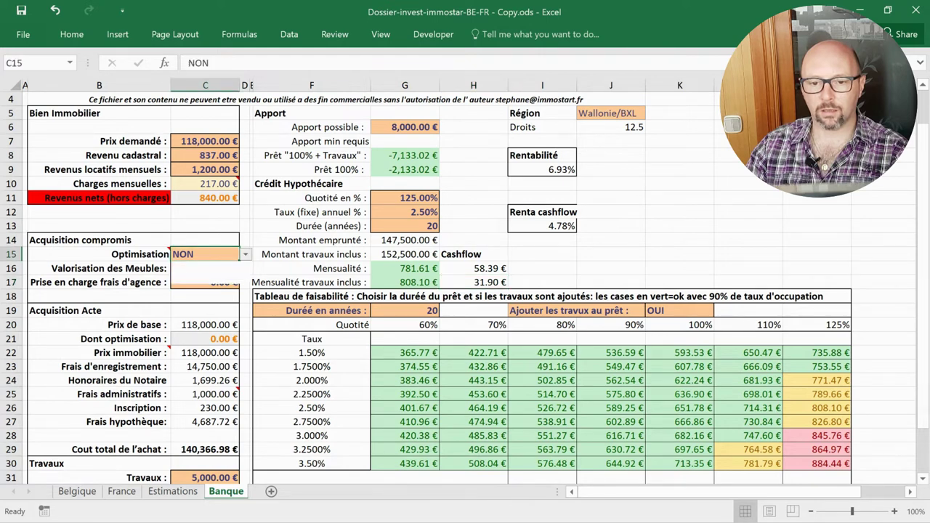
key(Down)
key(Return)
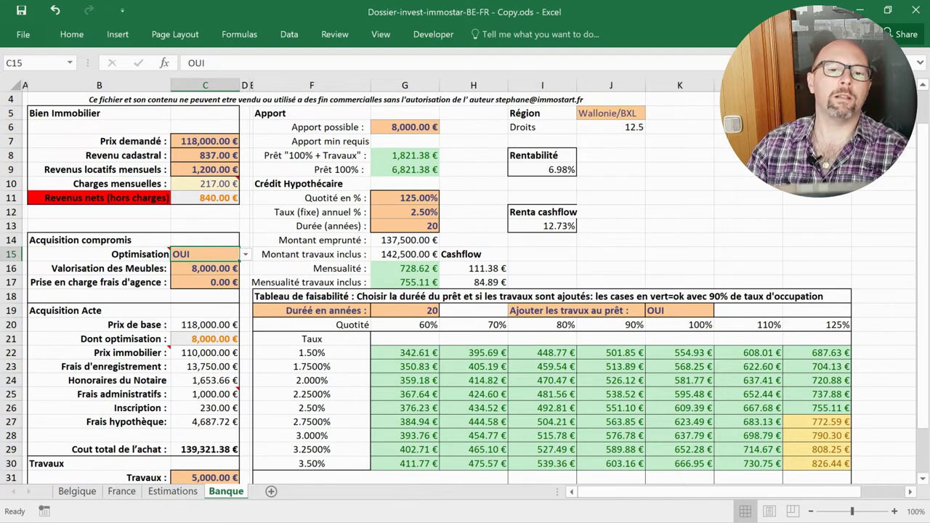
- Review the furniture valuation, possible contribution, required contribution and cashflow with renovation in the Banque sheet
click(206, 268)
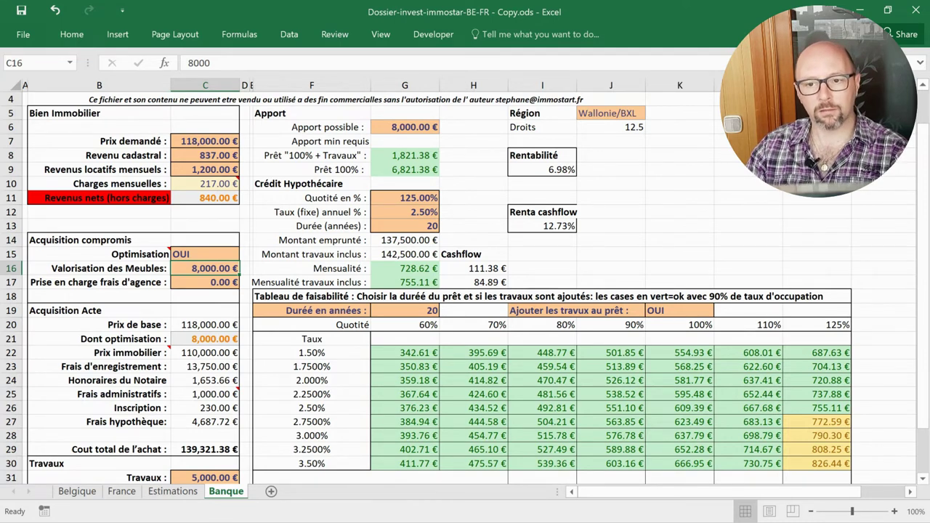
click(405, 126)
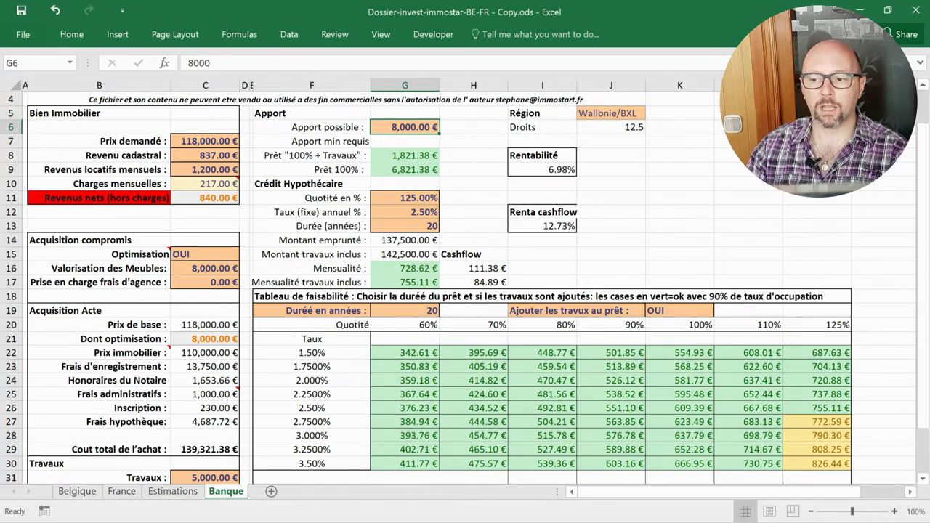
scroll(465, 289, down, 2)
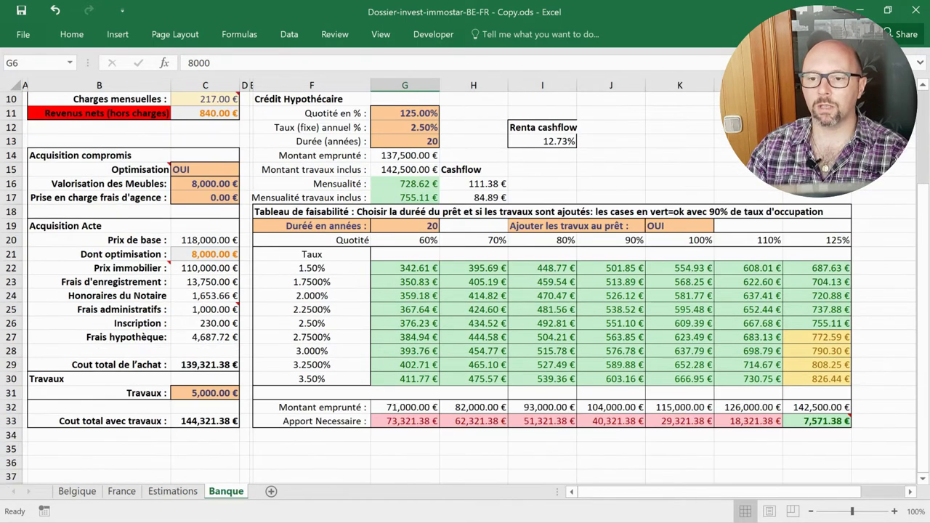
scroll(465, 288, up, 2)
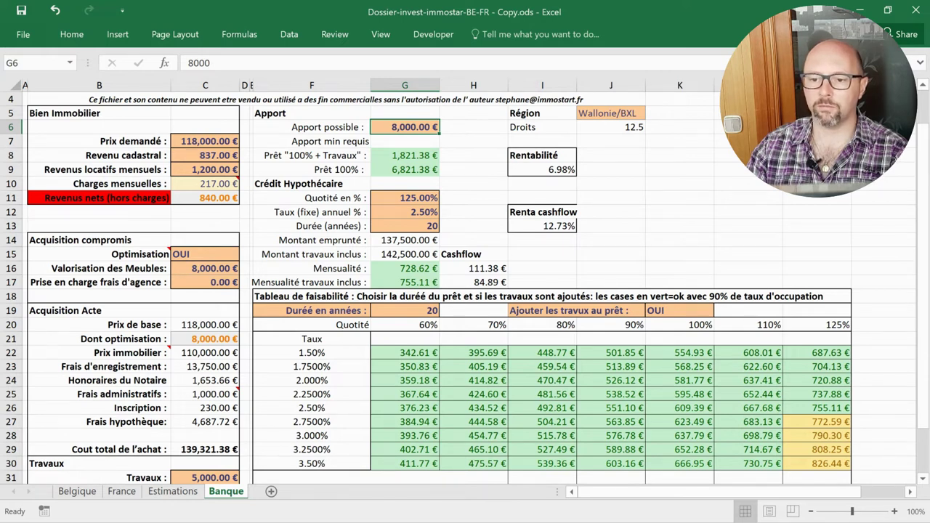
click(473, 282)
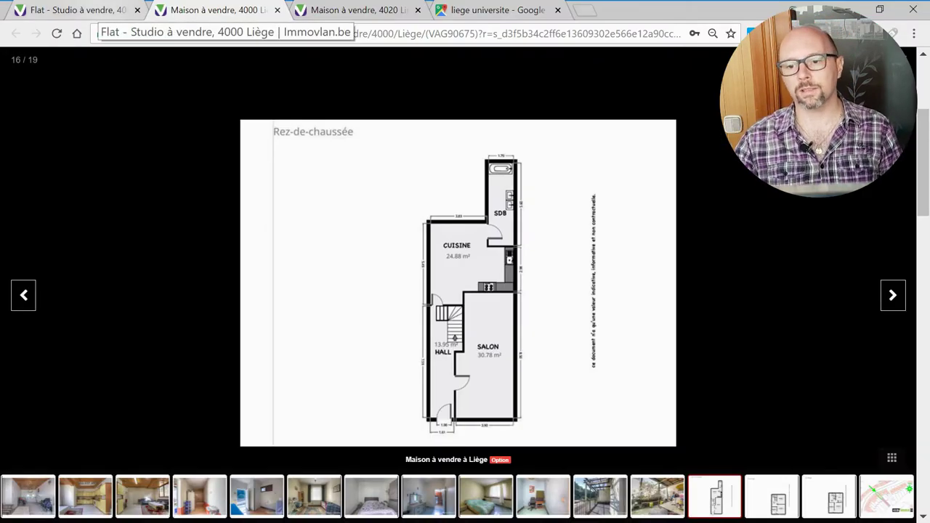
- Switch to the browser and review the listing of the € 55.000 studio in 4000 Liège, including its description
click(87, 10)
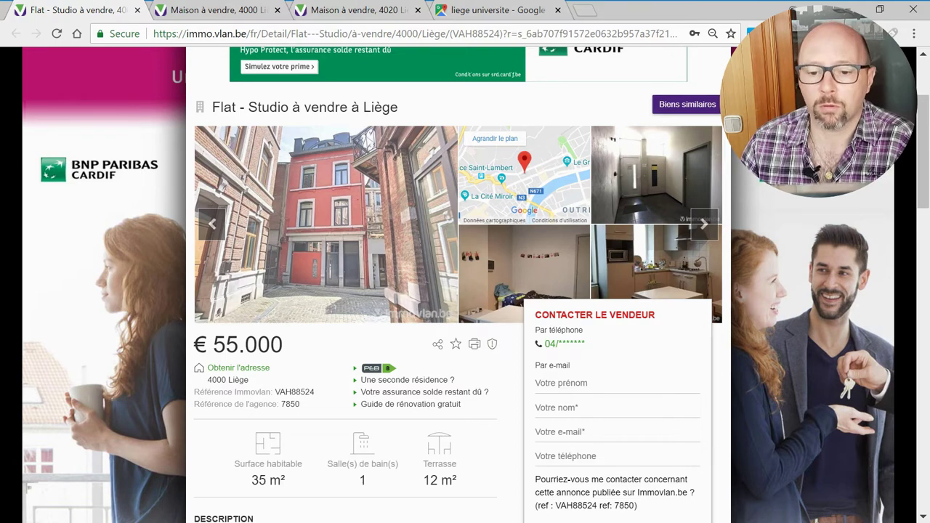
scroll(465, 291, down, 3)
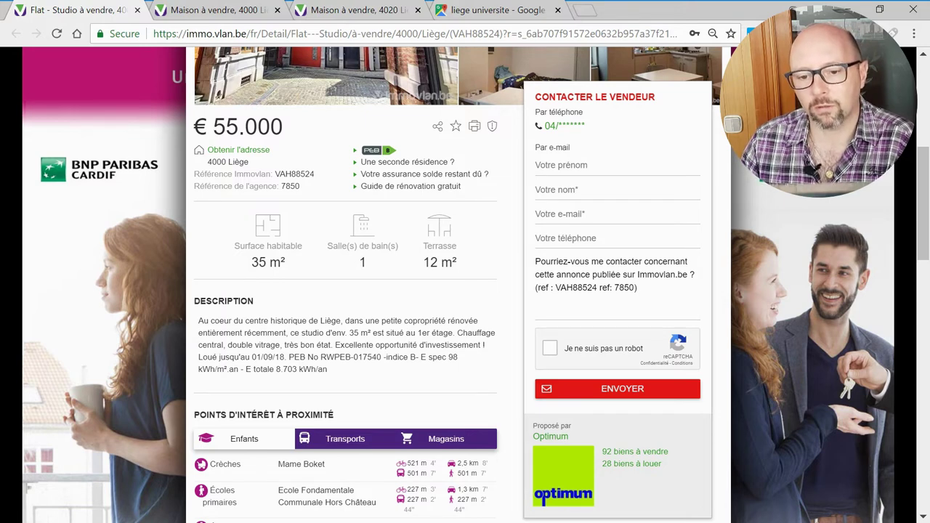
scroll(466, 291, up, 3)
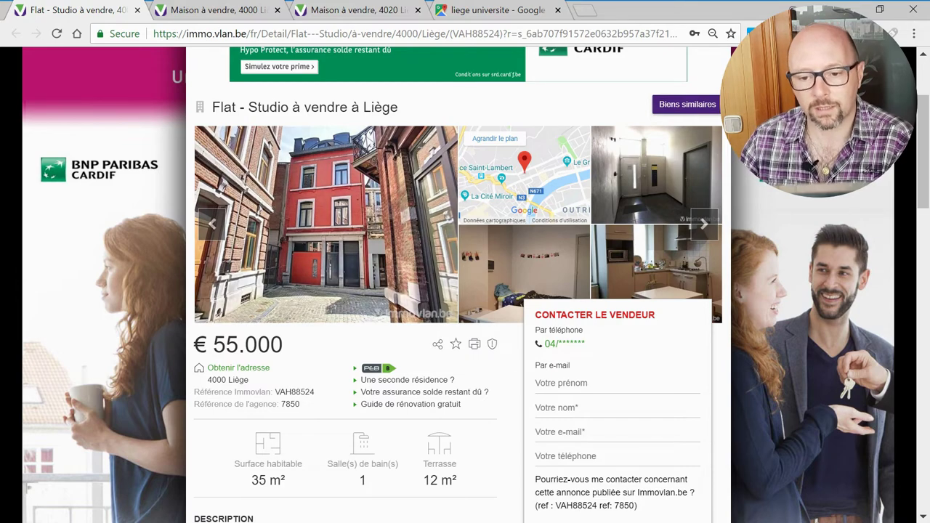
- Review the € 55.000 studio listing's description and enlarge its kitchen photo, closing the photo viewer when done
scroll(465, 283, down, 3)
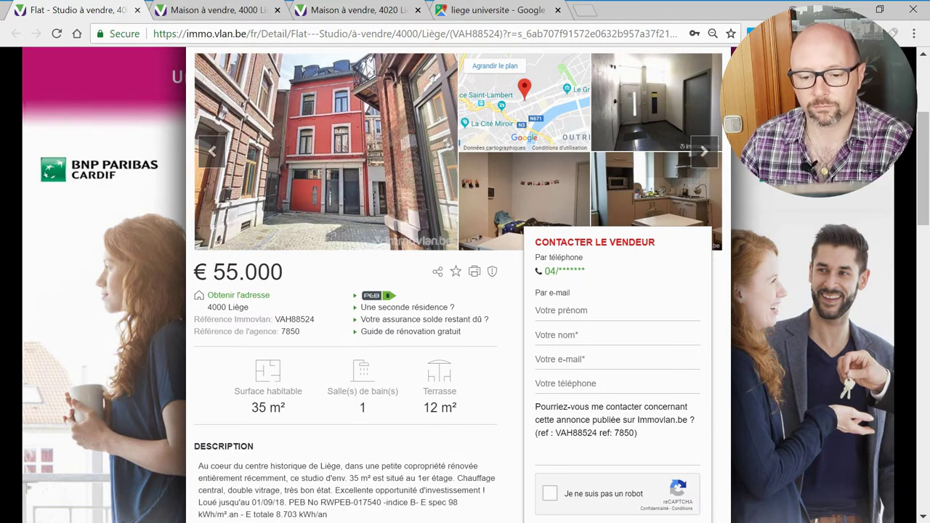
scroll(465, 284, up, 3)
scroll(465, 283, up, 1)
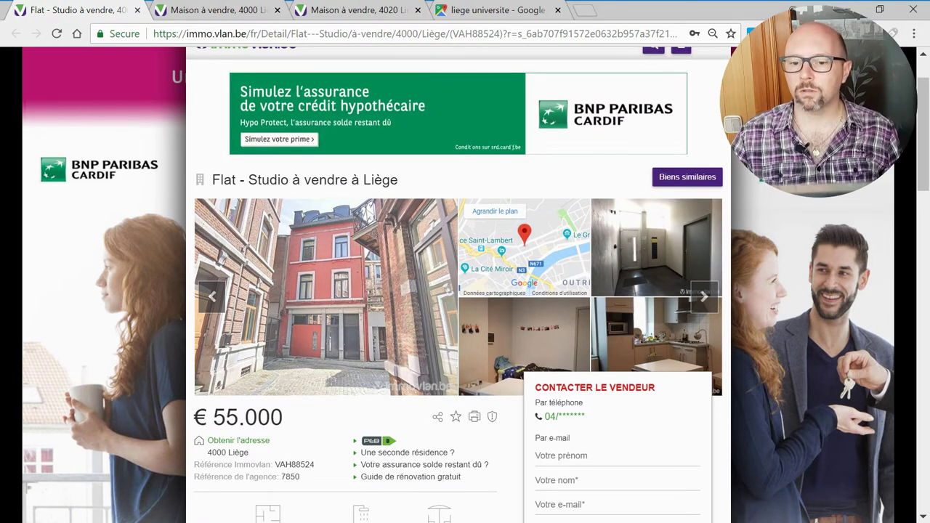
scroll(465, 284, down, 1)
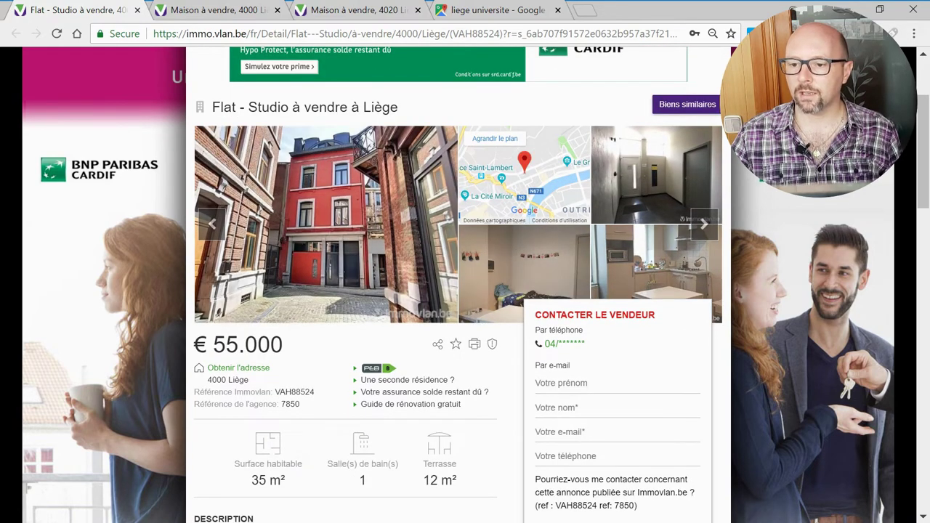
click(640, 262)
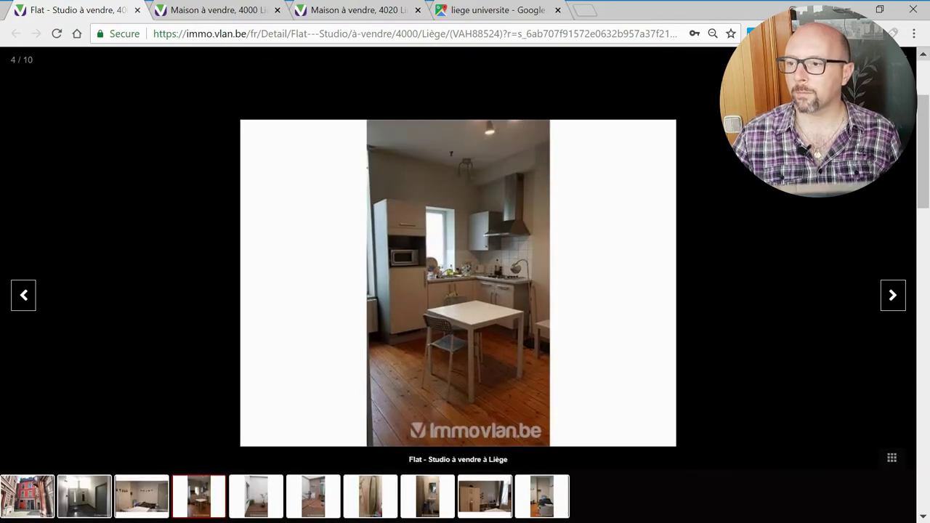
key(Escape)
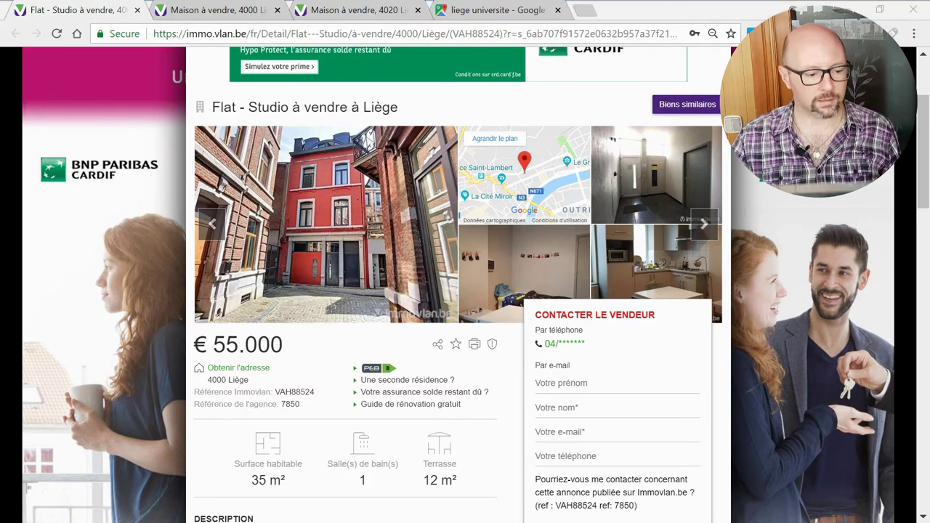
- Switch to the Excel calculator and set the asking price (Prix demandé) in the Belgique sheet to 55000
key(alt+Tab)
click(205, 141)
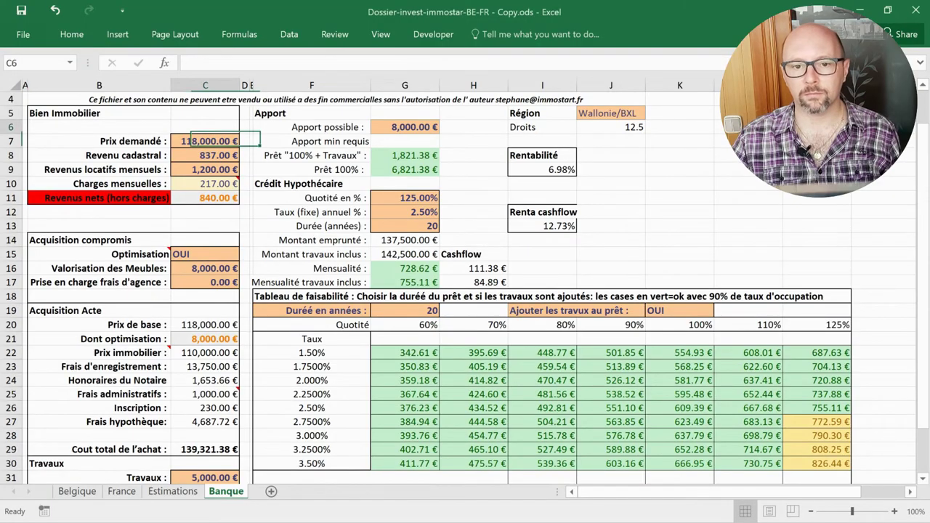
key(Up)
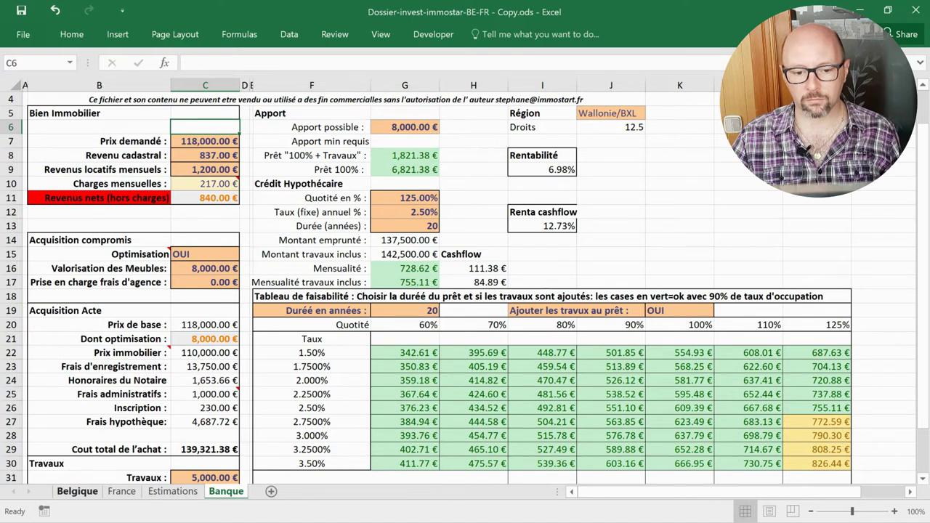
click(77, 491)
click(175, 166)
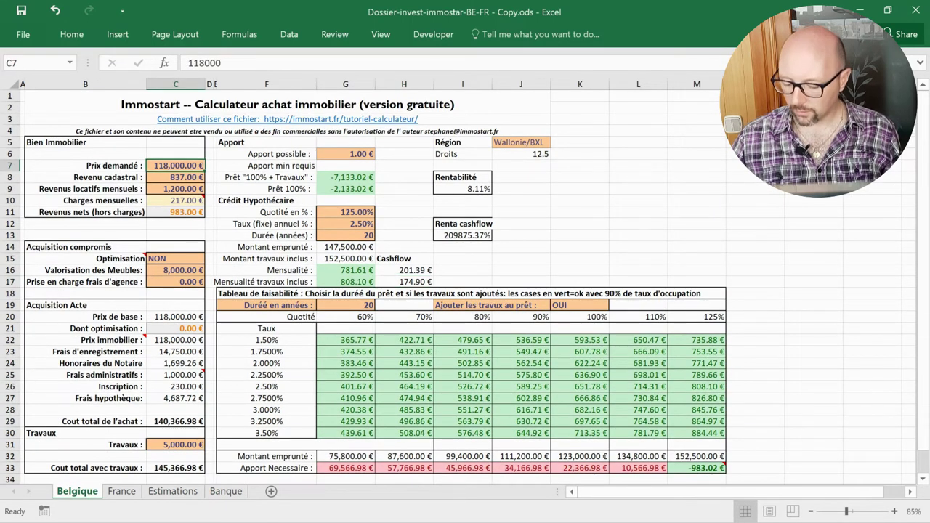
text(55000)
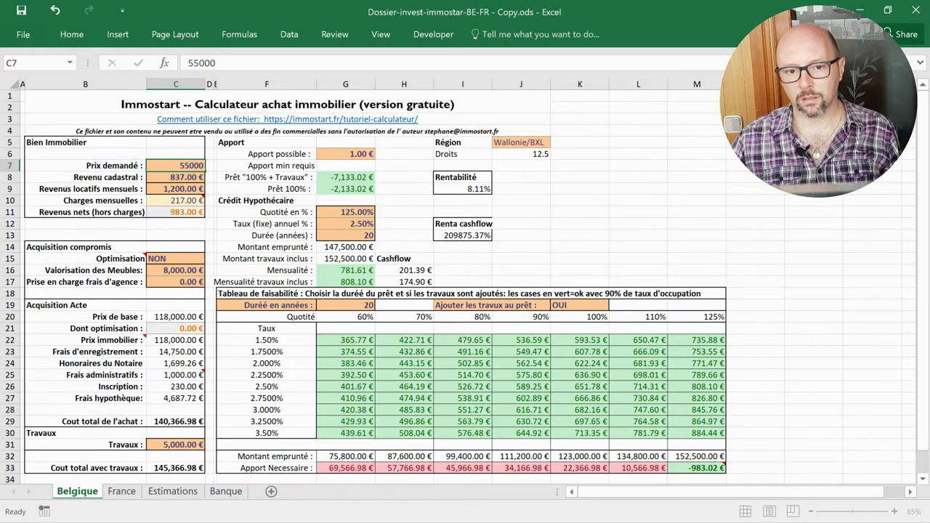
key(Return)
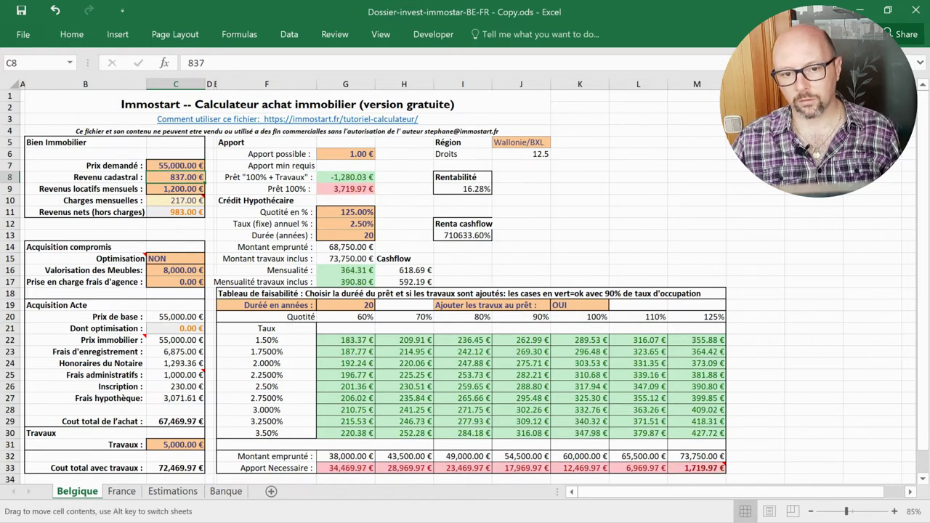
- Set the cadastral income (Revenu cadastral) to 600 and the monthly rental income (Revenus locatifs mensuels) to 480
text(600)
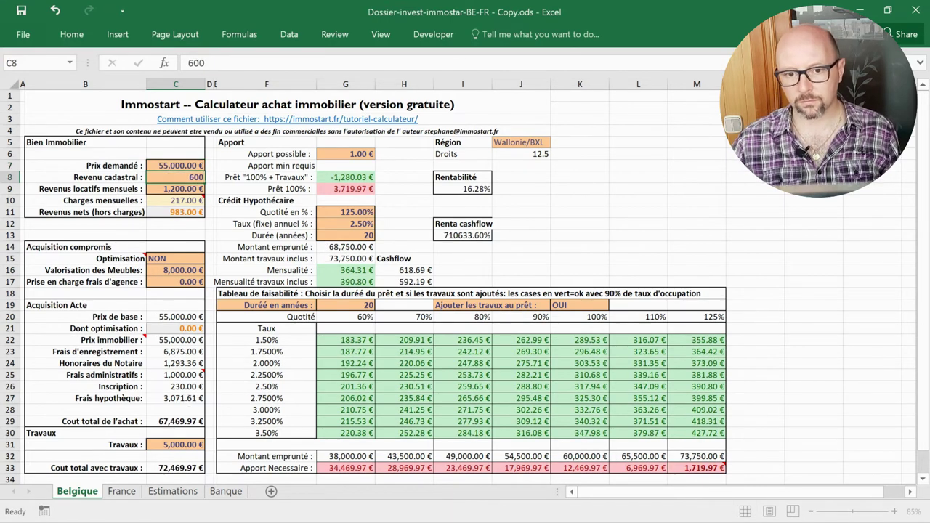
key(Return)
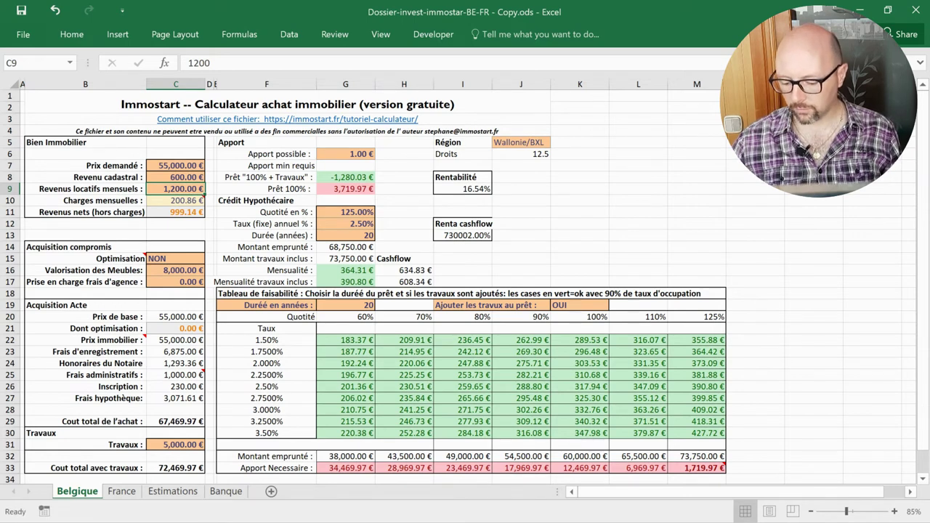
text(480)
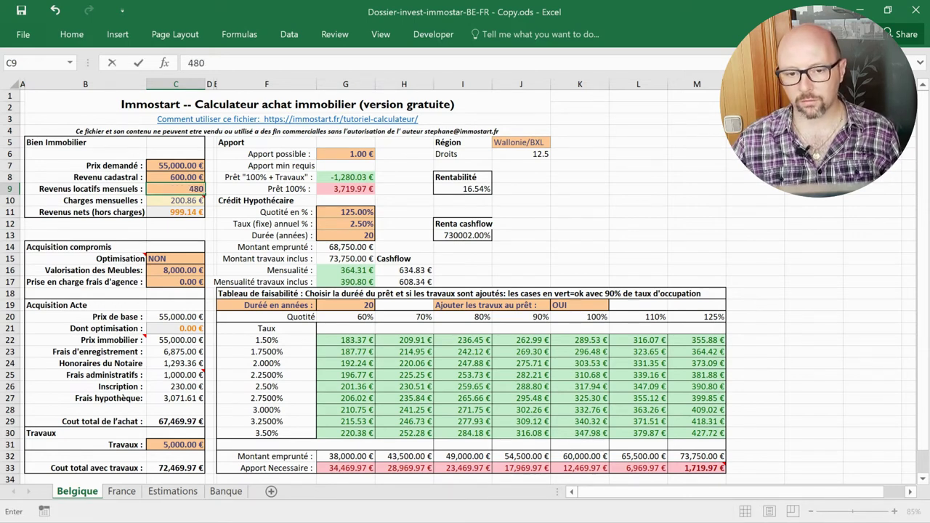
key(Return)
- Set the renovation cost (Travaux) to 0 and keep Optimisation at NON in the Belgique sheet
click(266, 176)
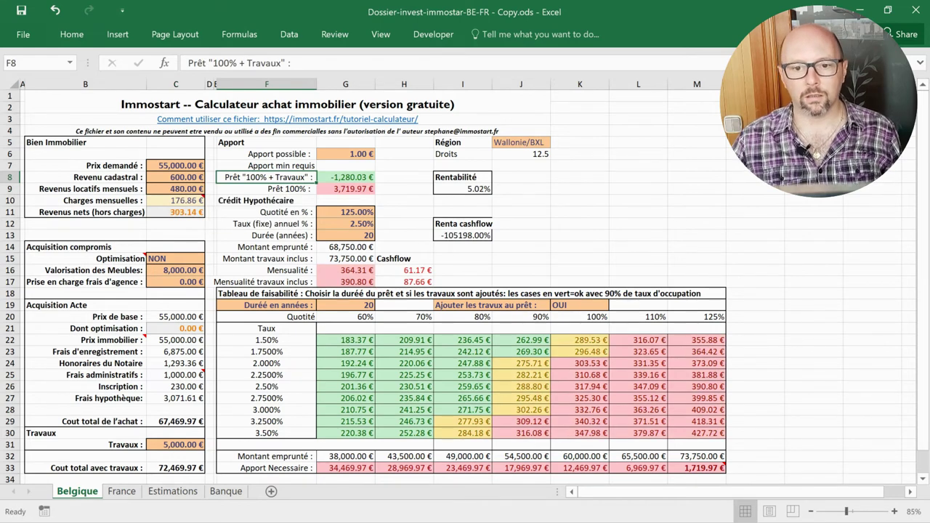
click(175, 456)
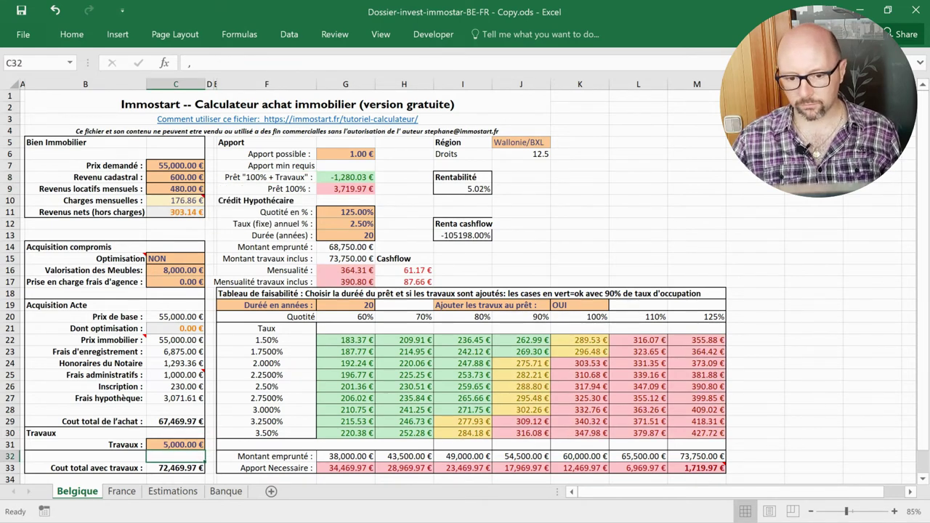
click(175, 444)
text(0)
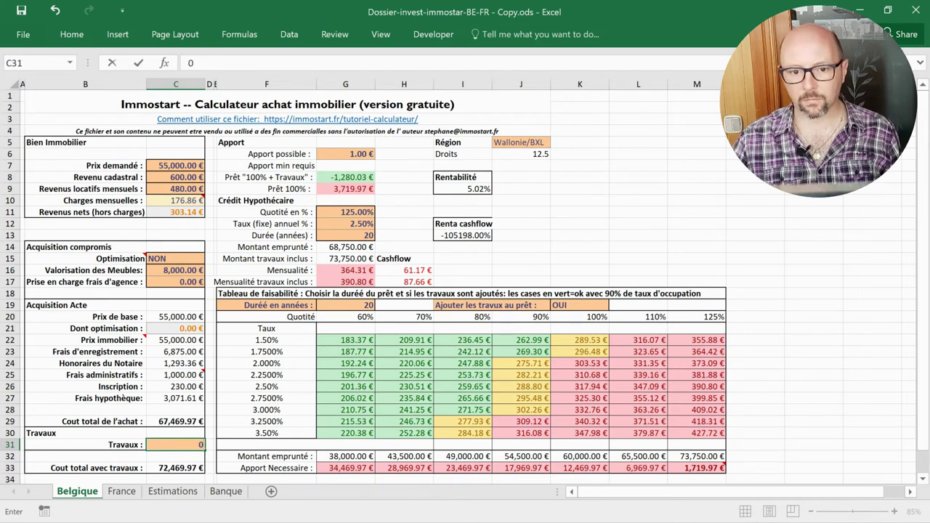
click(176, 258)
click(210, 259)
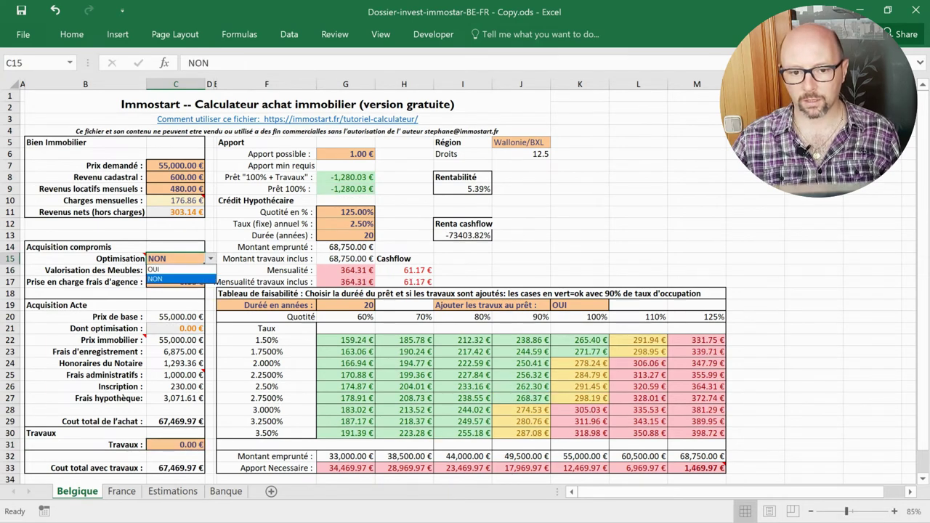
click(155, 279)
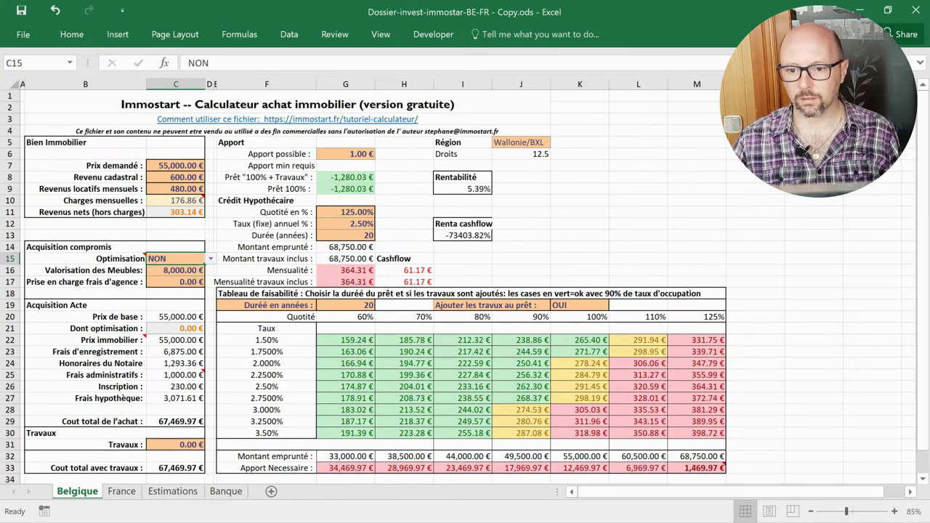
click(266, 211)
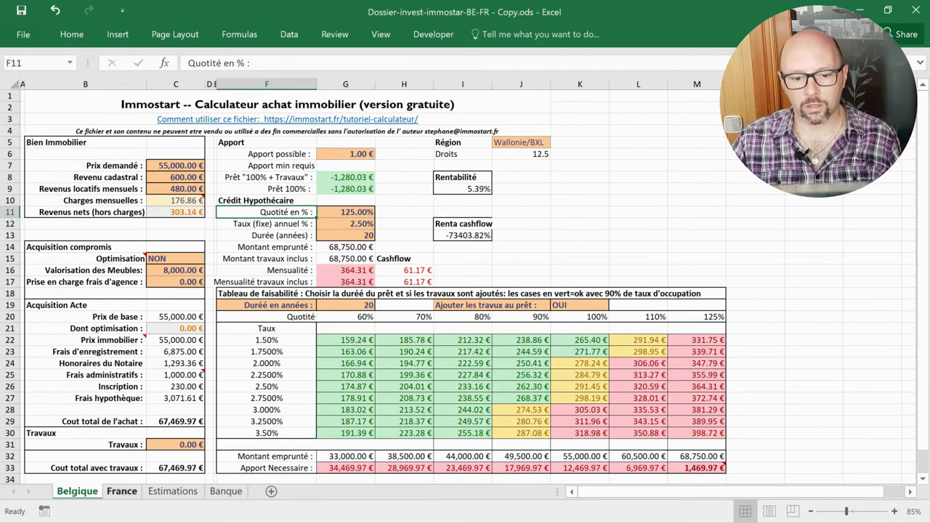
- Set the monthly management charge (Gestion) in the Estimations sheet to 48
click(173, 491)
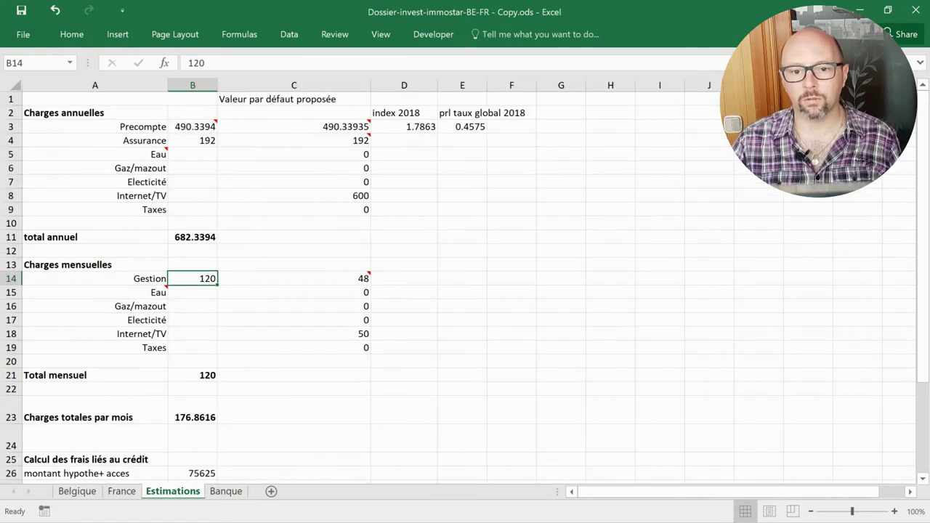
text(0)
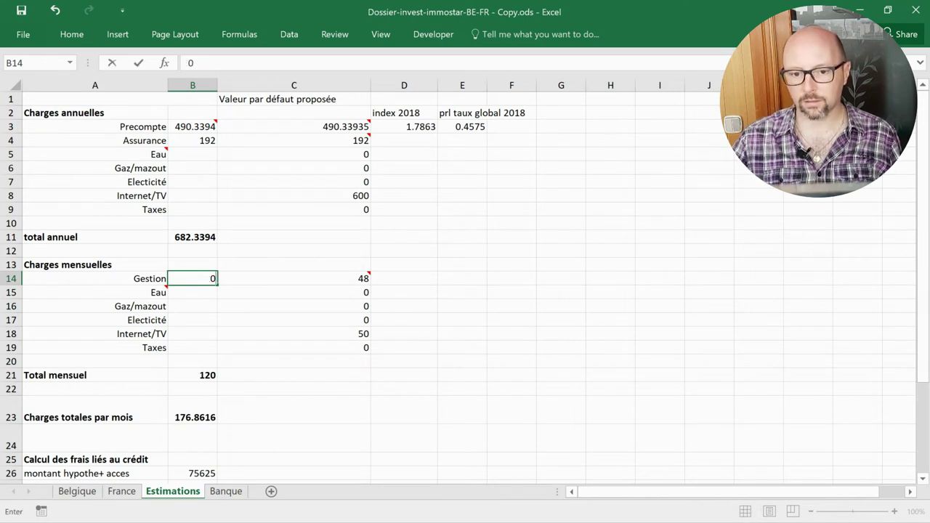
text(48)
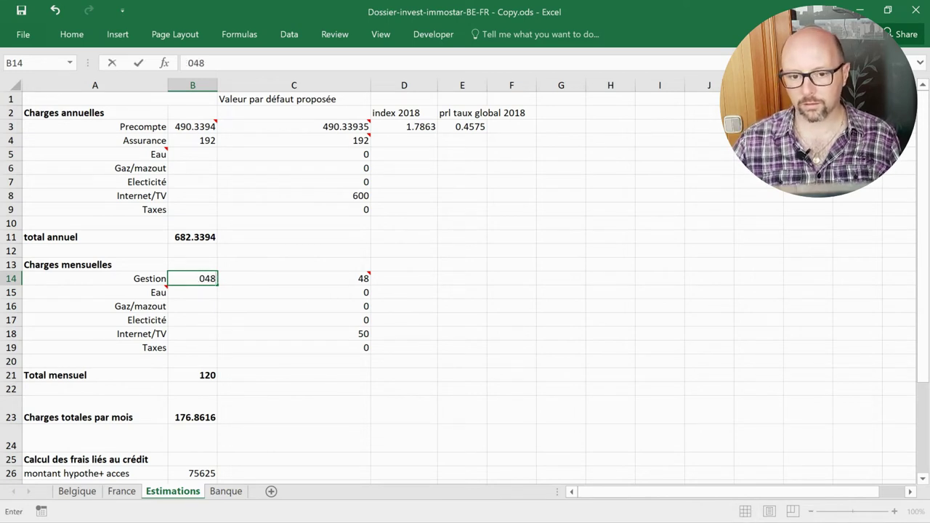
click(293, 334)
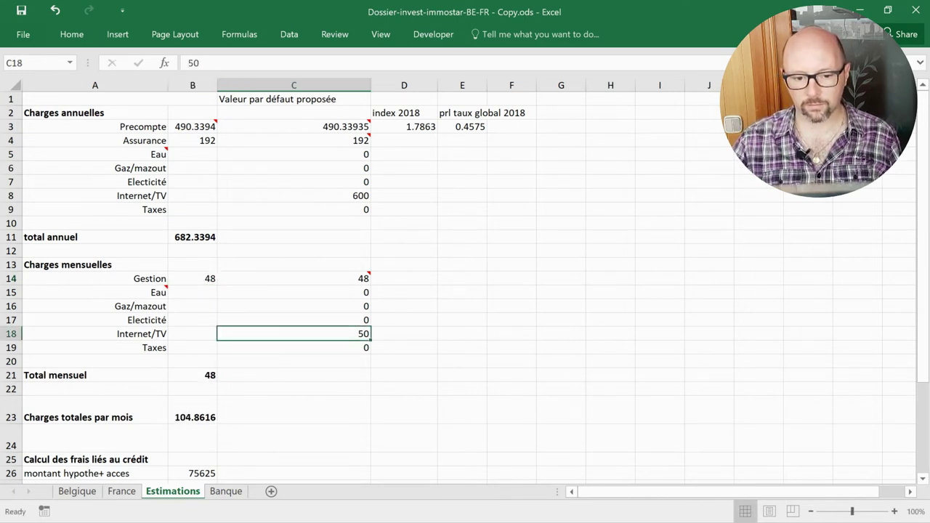
- Return to the Belgique sheet and set the feasibility table's loan duration to 25 years
click(77, 491)
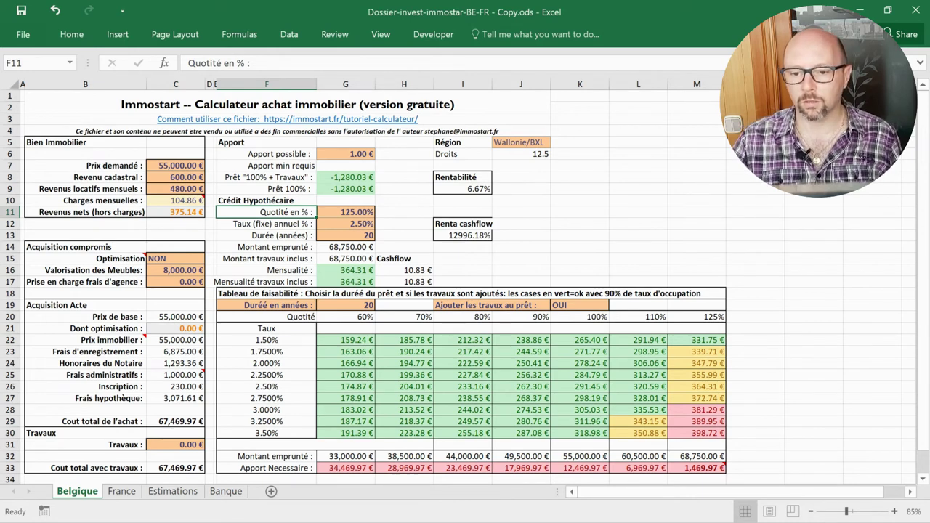
click(346, 305)
key(alt+Down)
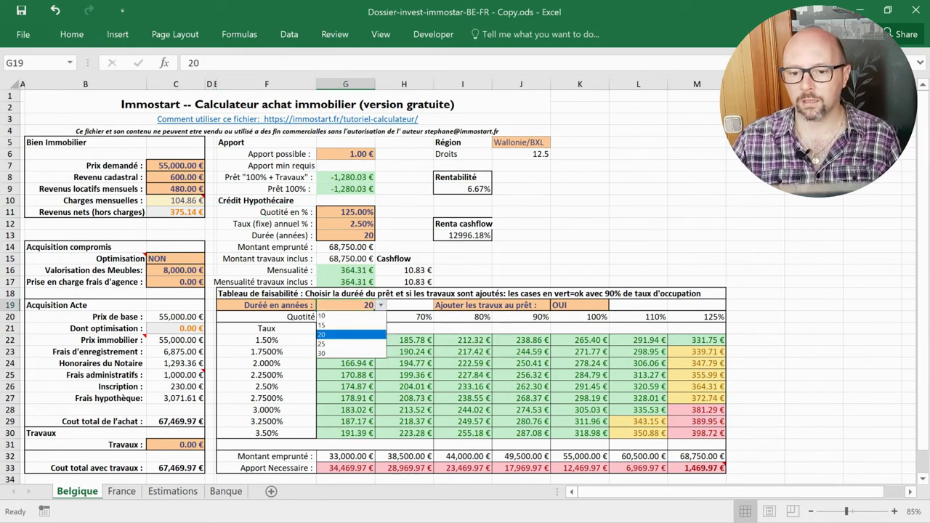
key(Return)
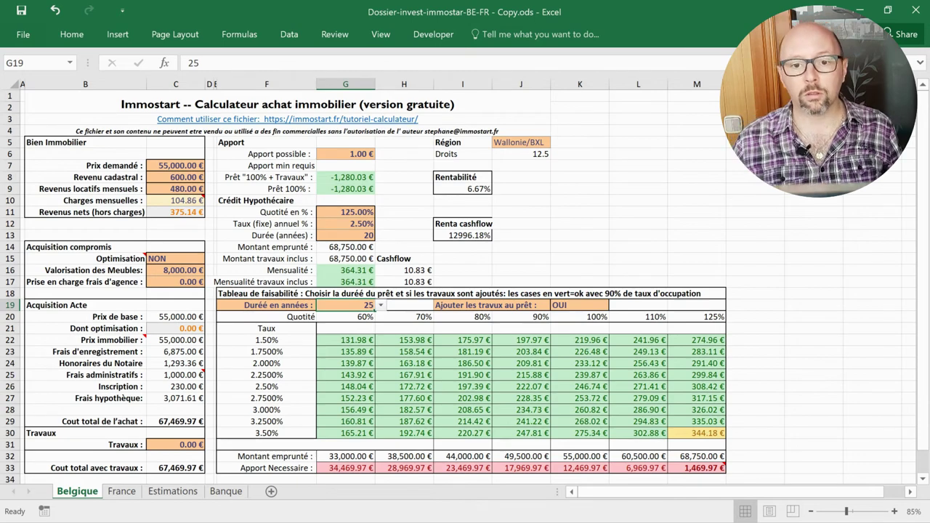
- Switch back to the browser showing the € 55.000 studio listing
key(alt+Tab)
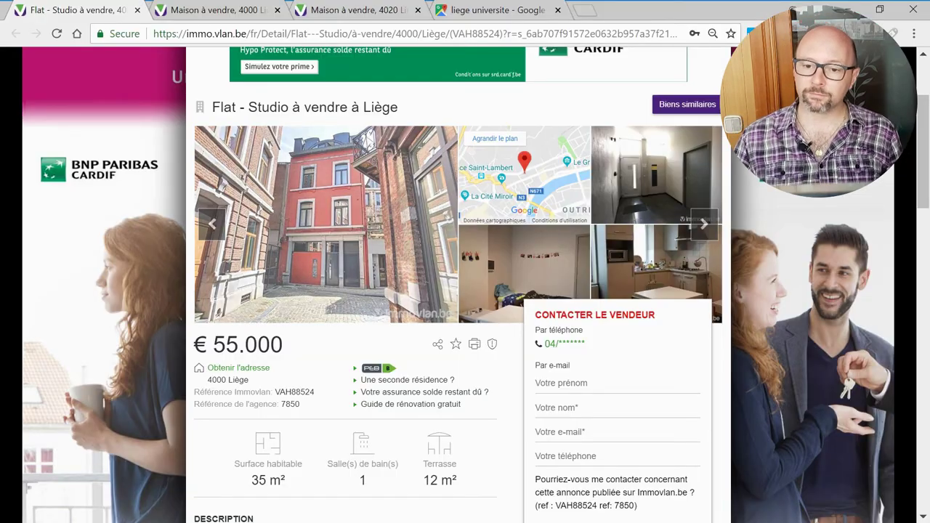